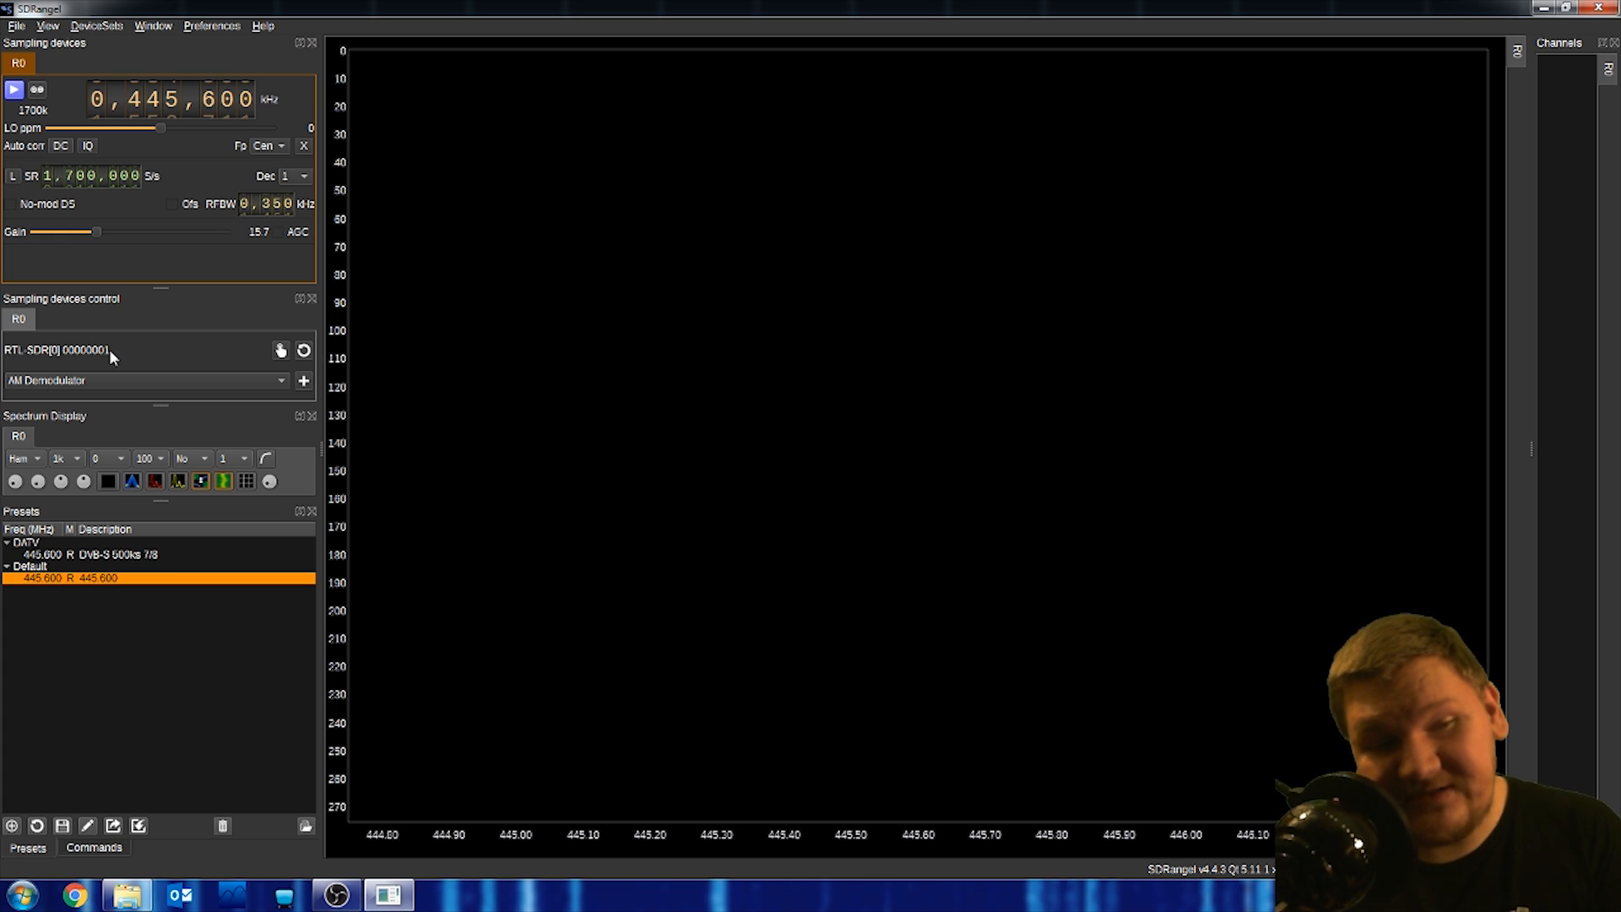
Check which sampling devices are available for selection and leave the list without changing the current device
{"action": "left_click", "coordinate": [281, 351]}
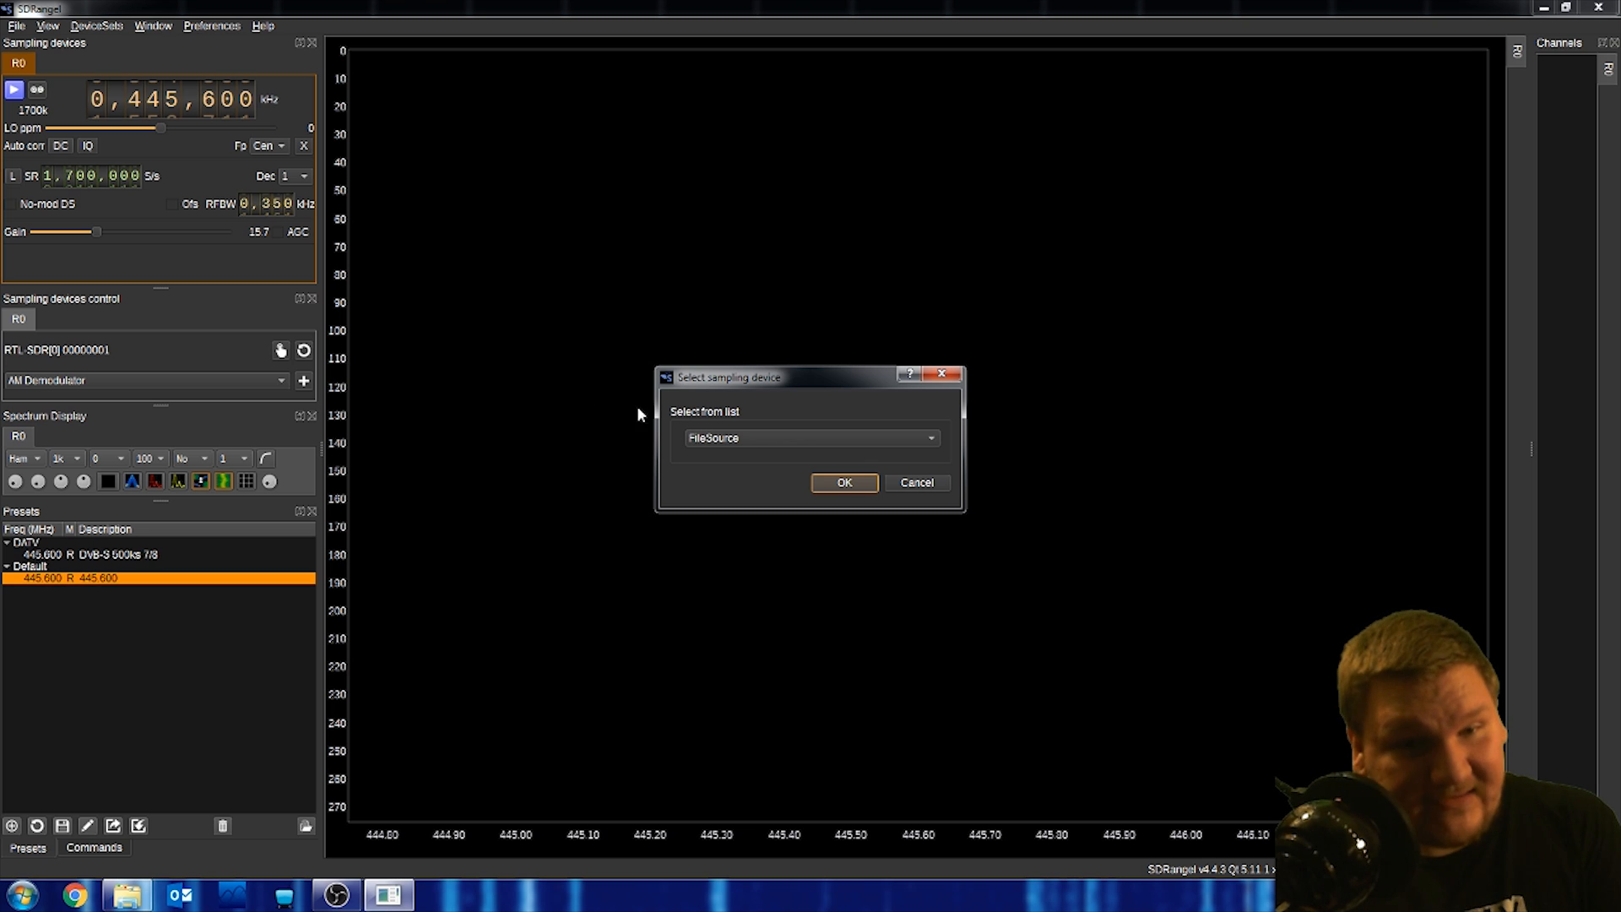
{"action": "left_click", "coordinate": [747, 436]}
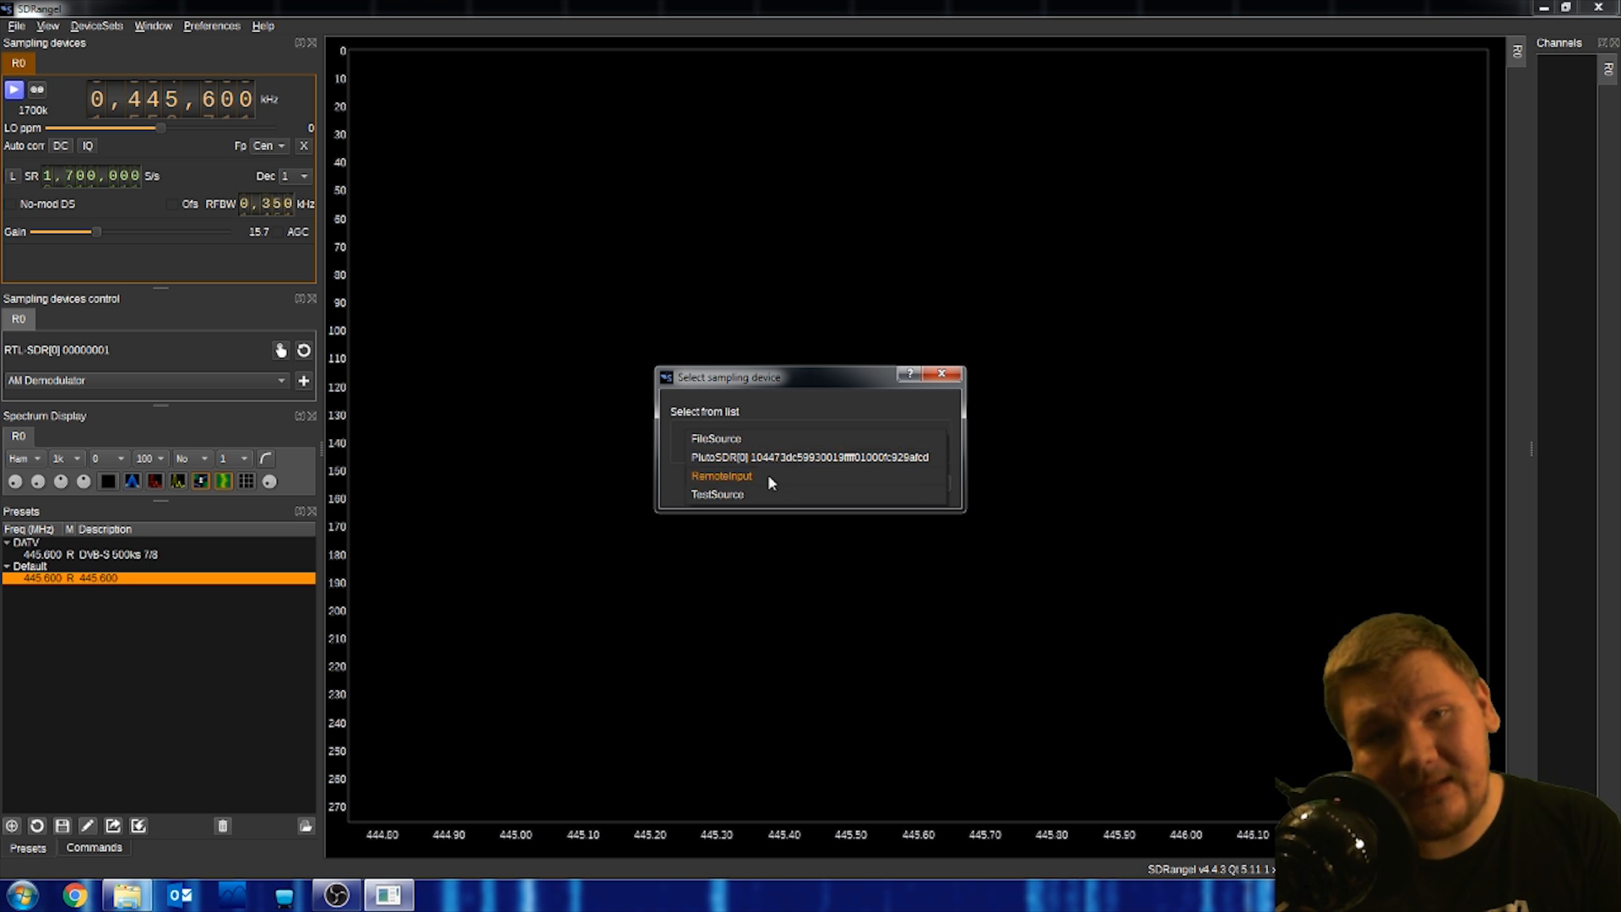
{"action": "left_click", "coordinate": [804, 415]}
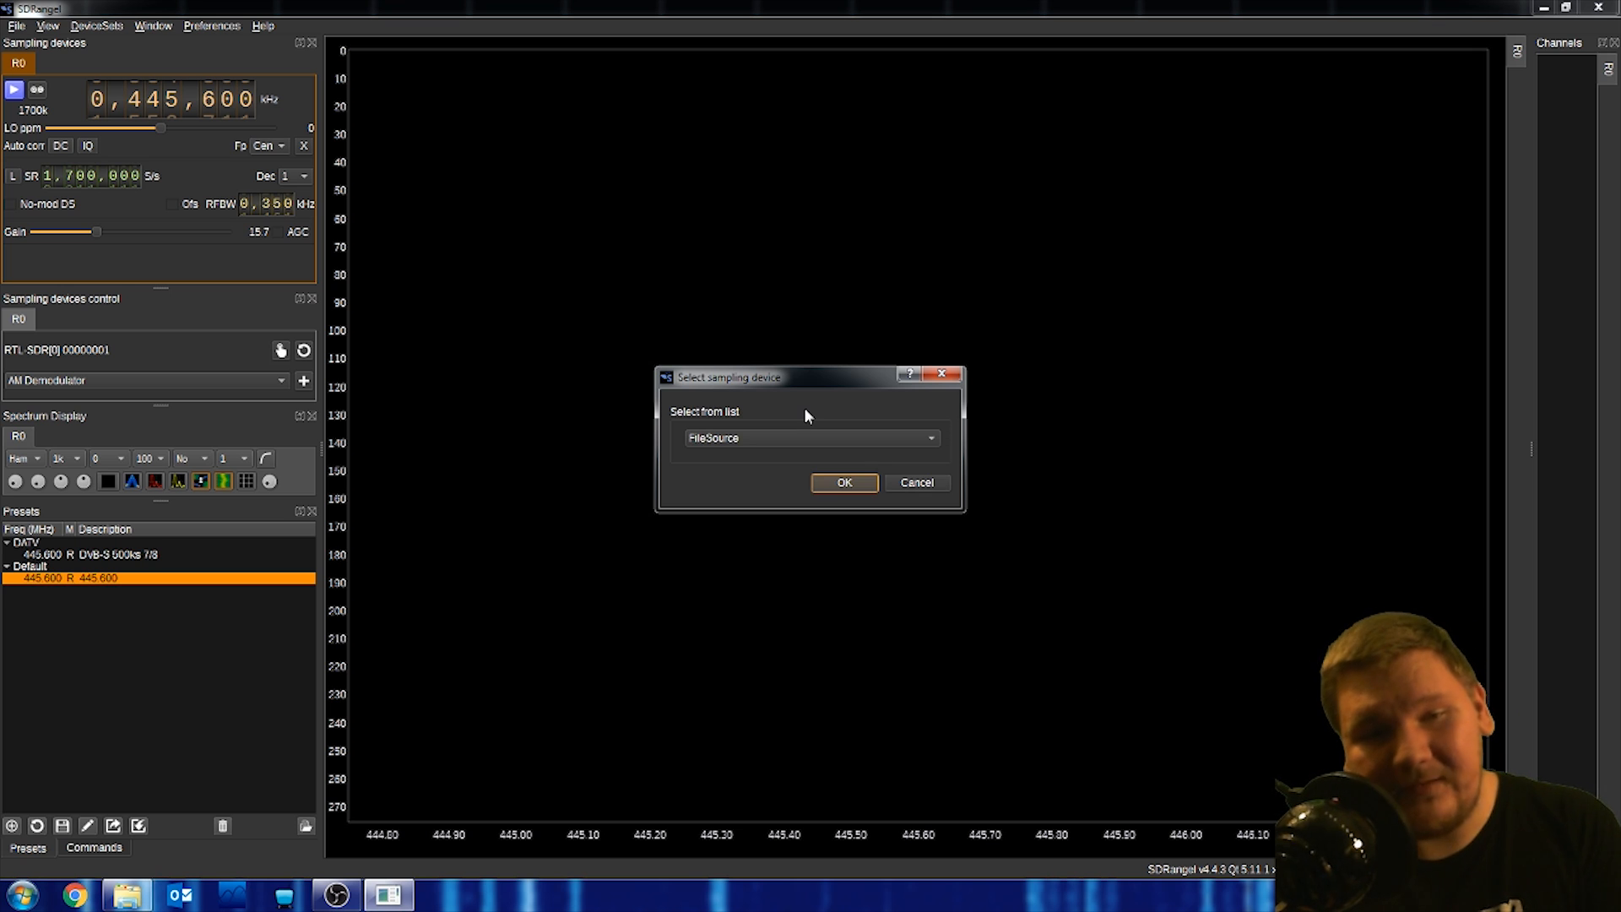
{"action": "left_click", "coordinate": [894, 478]}
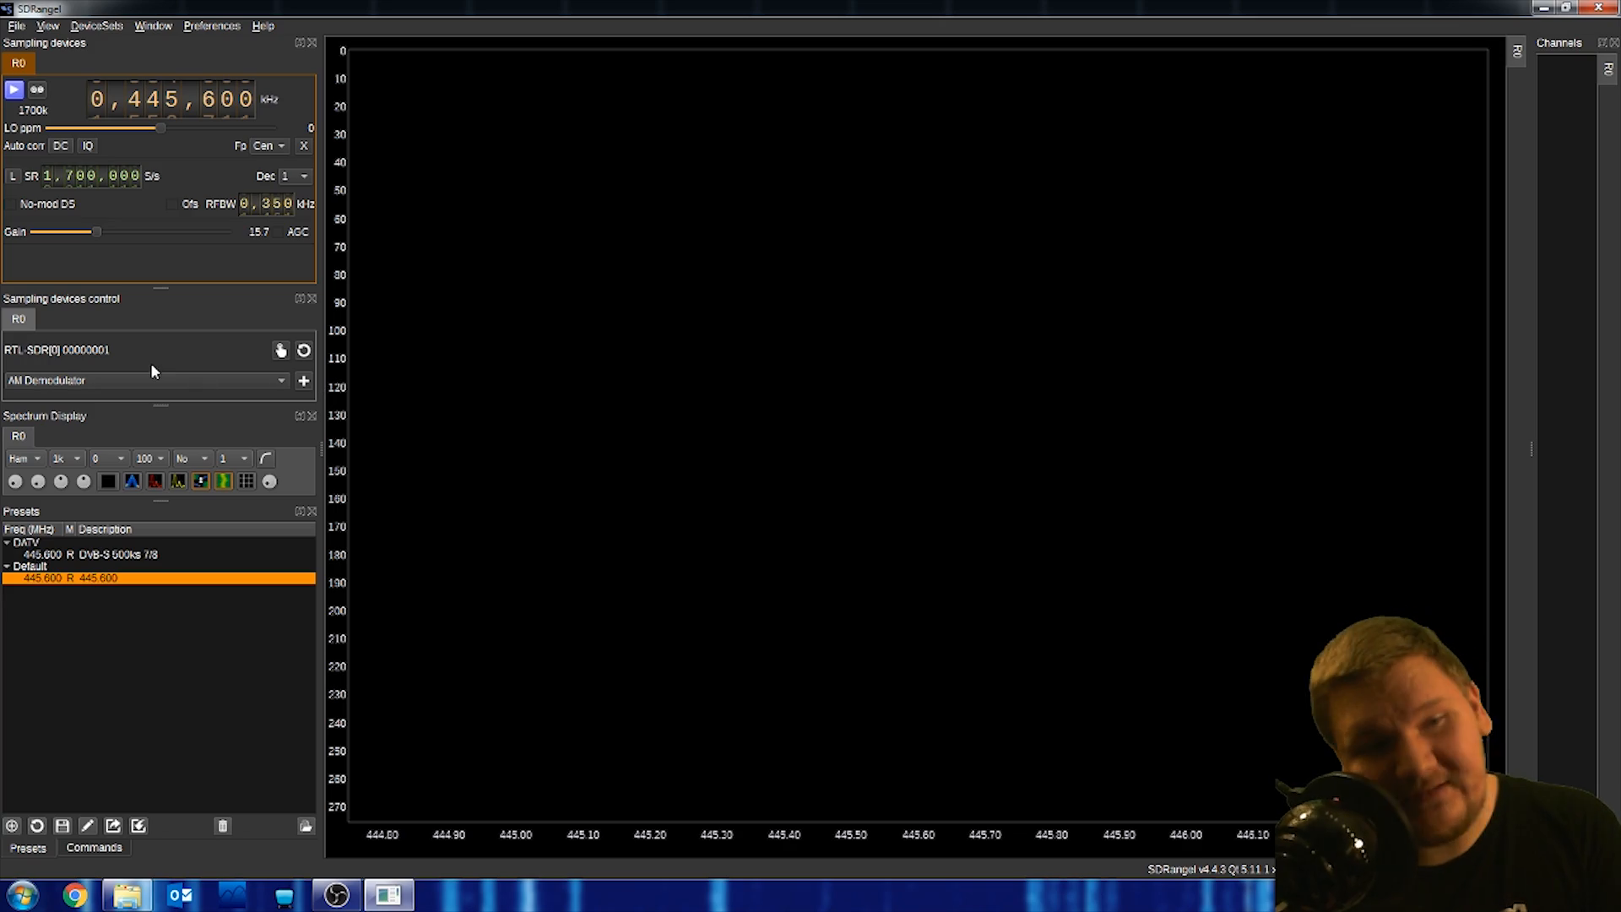
Start reception on the RTL-SDR device and raise its gain to 38.6
{"action": "left_click", "coordinate": [17, 92]}
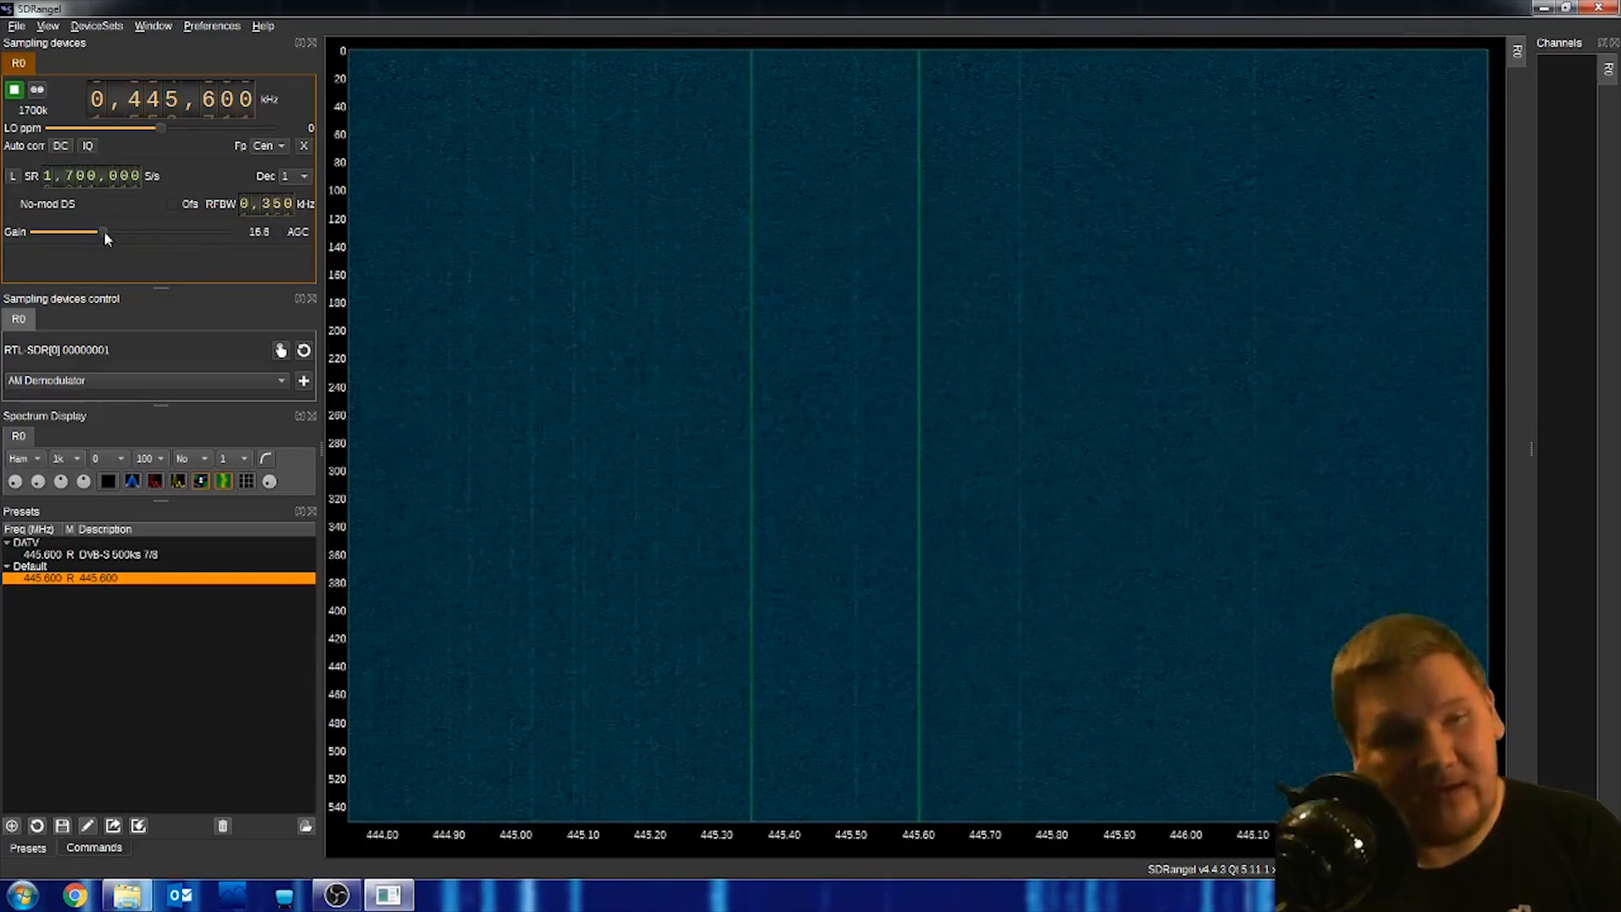
{"action": "left_click_drag", "start_coordinate": [104, 230], "coordinate": [179, 233]}
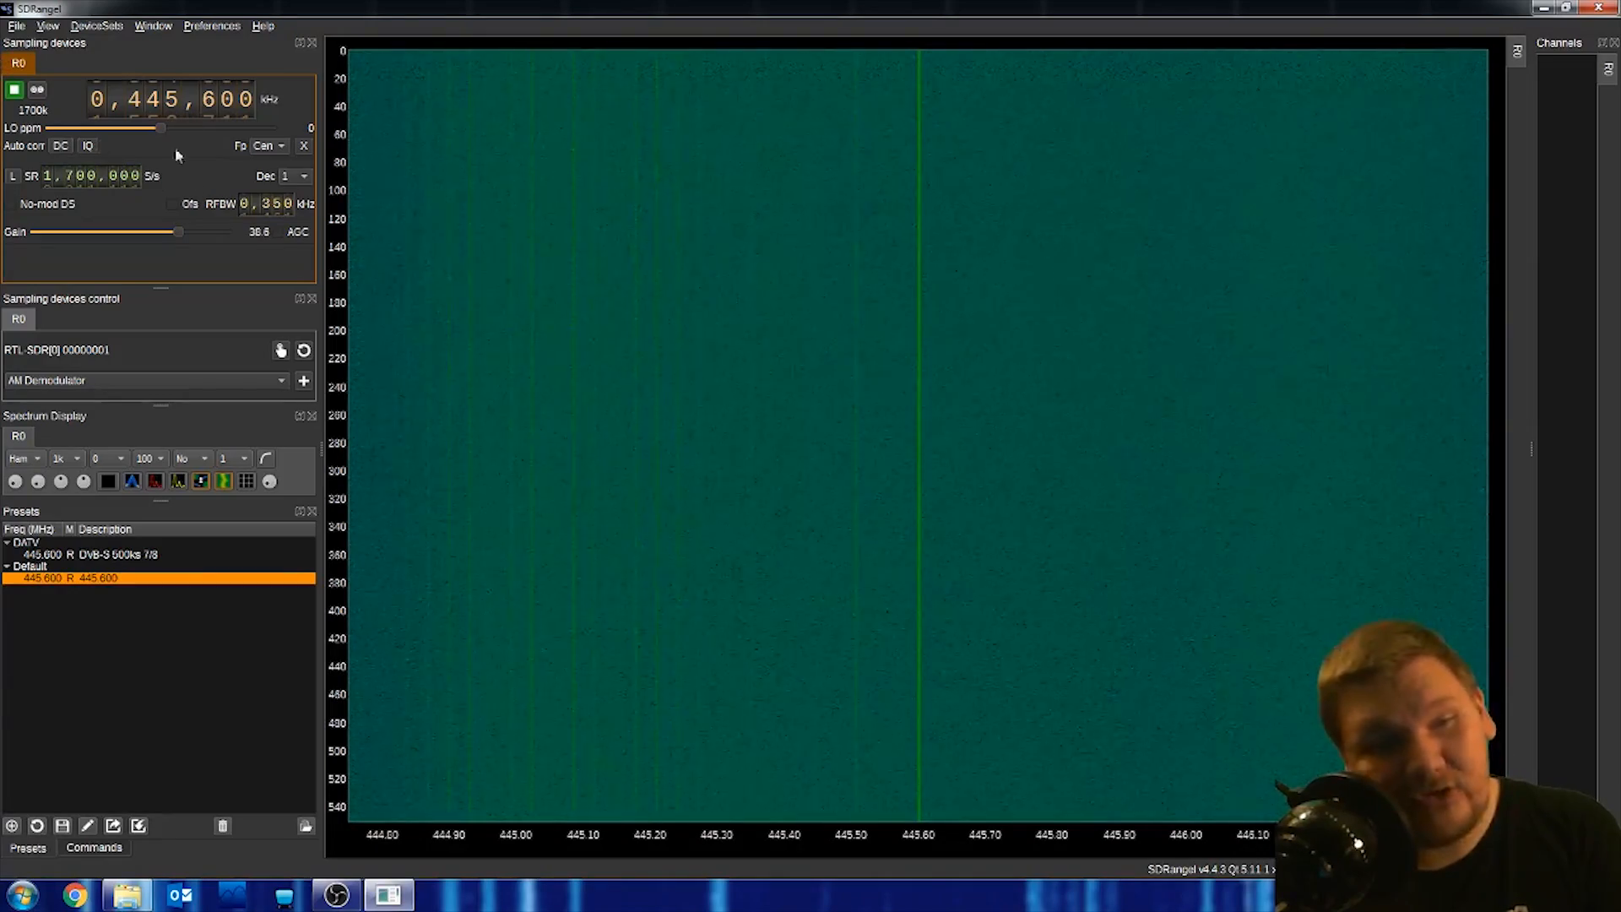
Enable automatic DC correction to suppress the centre spike, toggling it off and on again to compare
{"action": "left_click", "coordinate": [60, 146]}
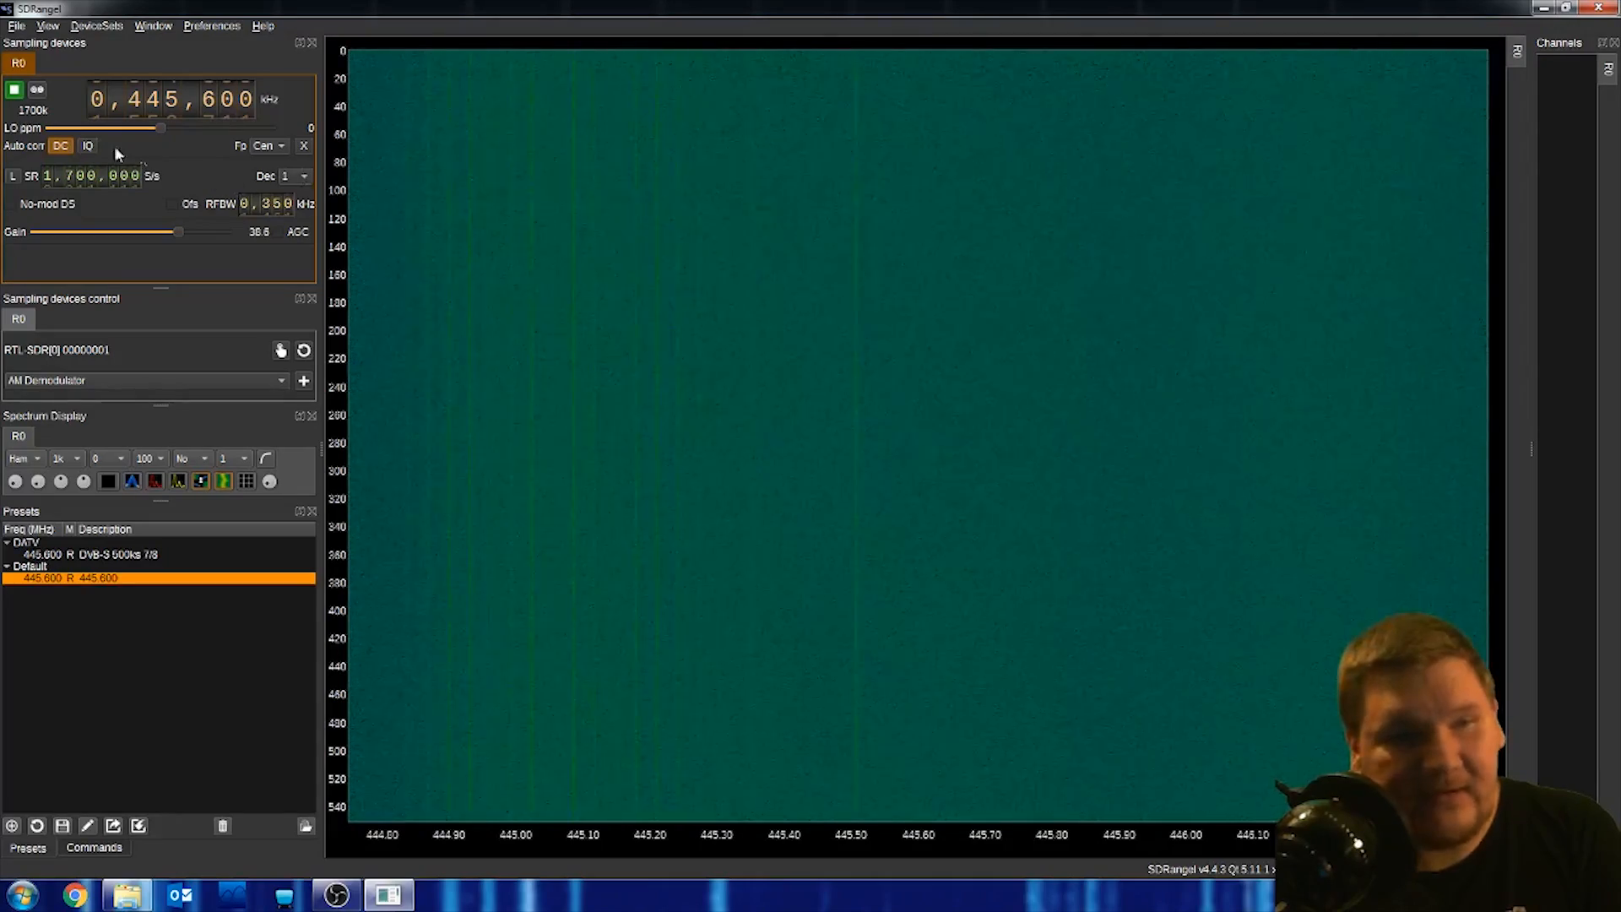
{"action": "left_click", "coordinate": [59, 146]}
{"action": "left_click", "coordinate": [59, 146]}
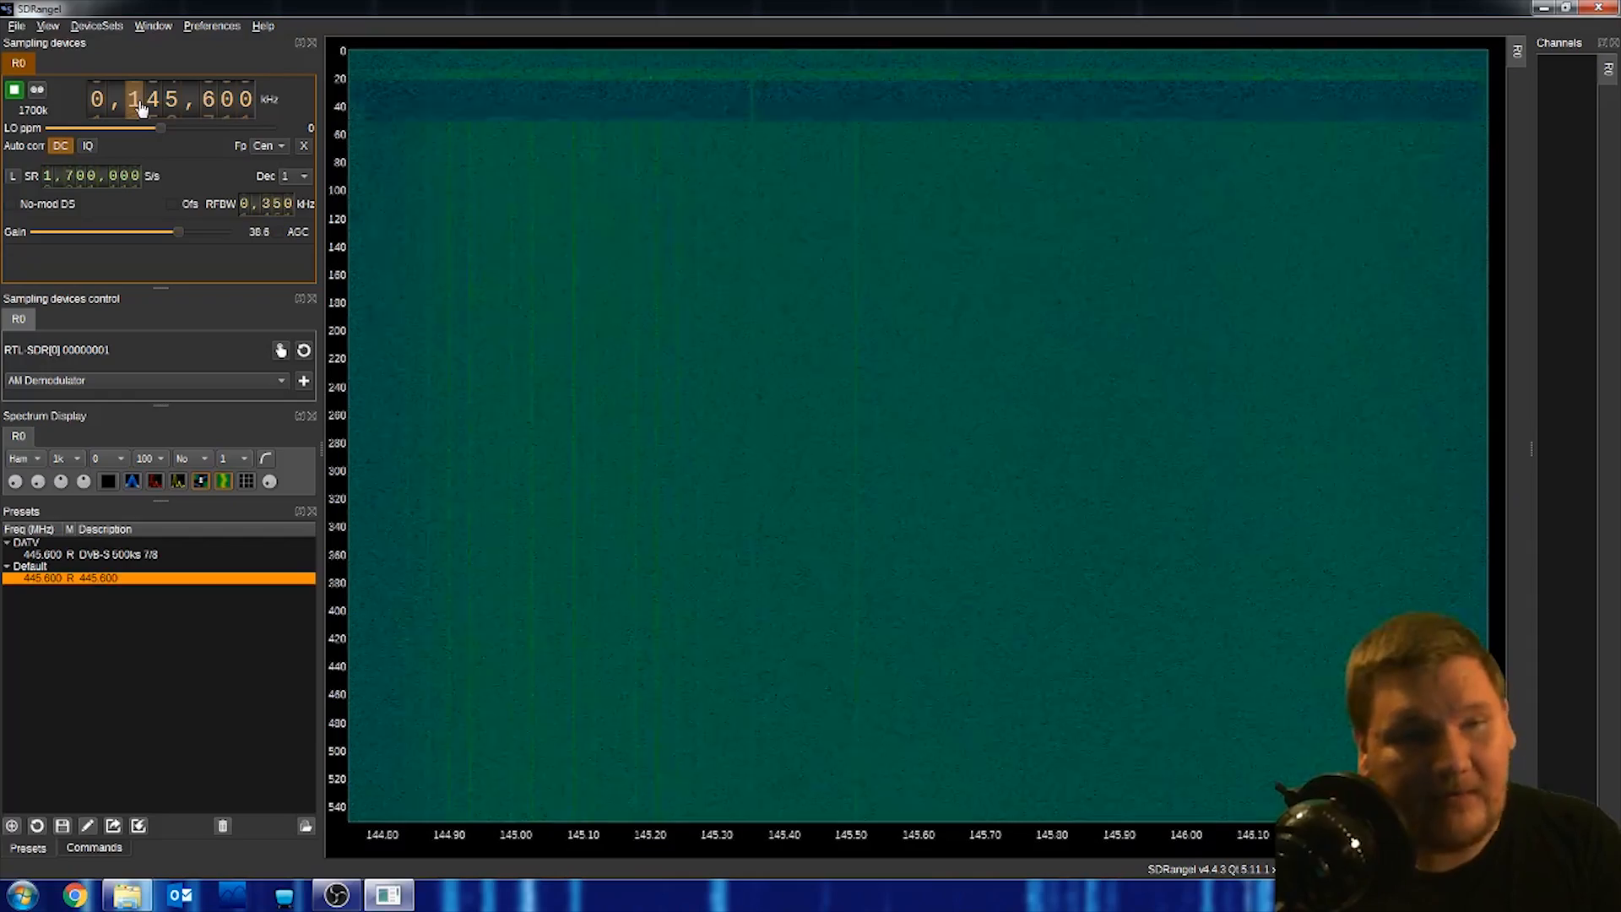
Tune the receiver to the FM broadcast station at 102,500 kHz and lower the gain to 19.7
{"action": "type", "text": "1025"}
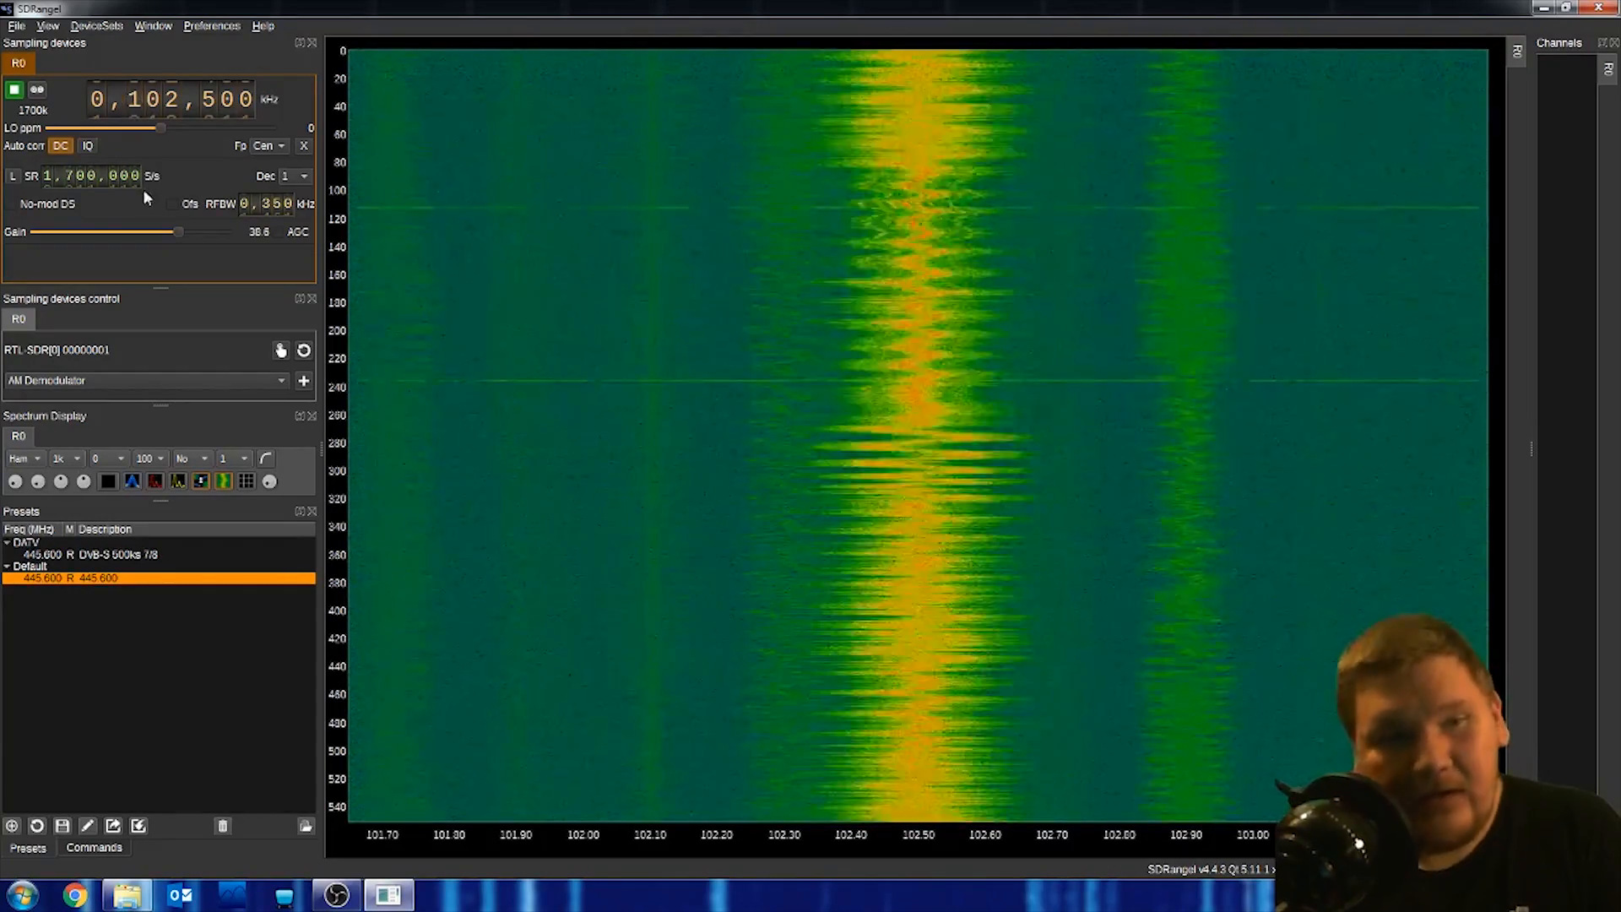
{"action": "left_click_drag", "start_coordinate": [177, 232], "coordinate": [116, 234]}
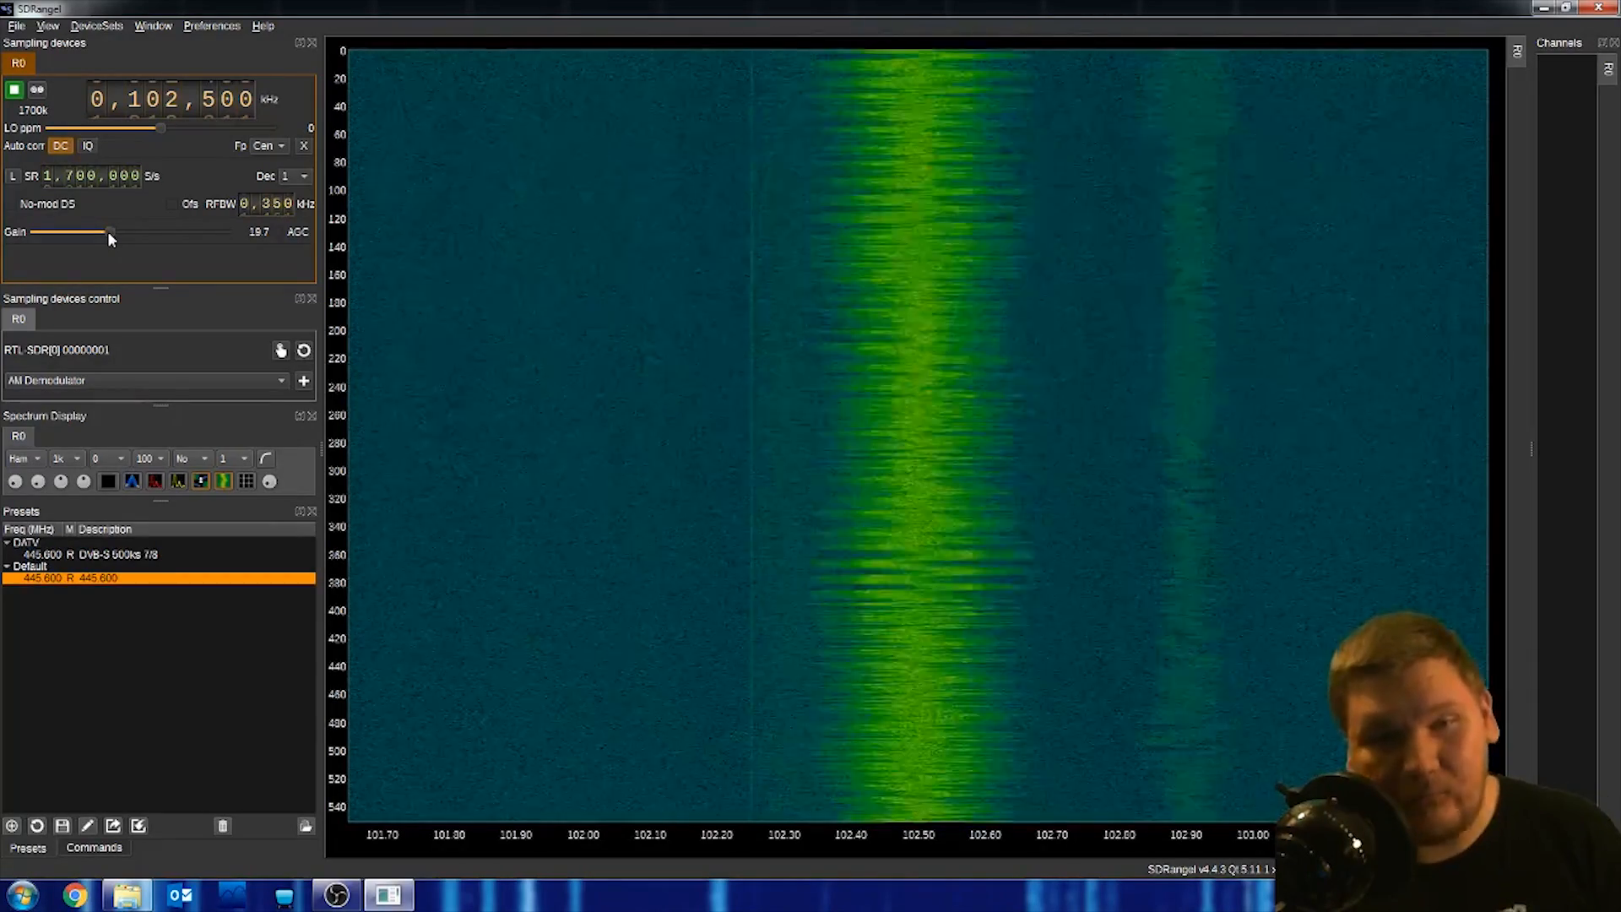
Add a WFM Demodulator channel to the receiver and widen the channel area to show all its settings
{"action": "left_click", "coordinate": [277, 383]}
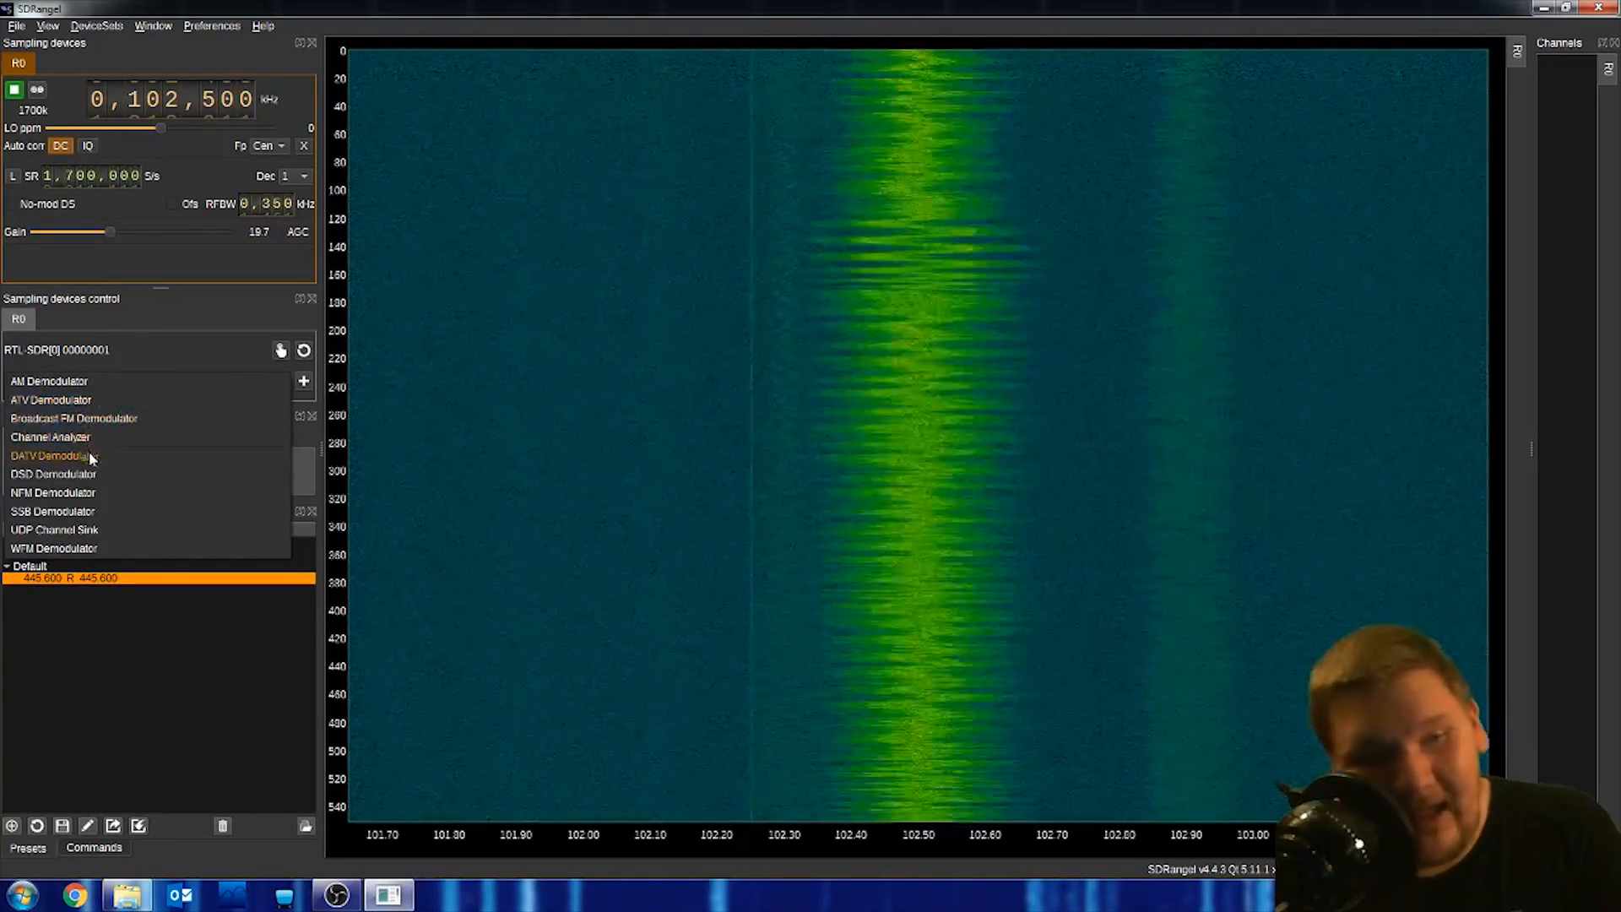
{"action": "left_click", "coordinate": [81, 549]}
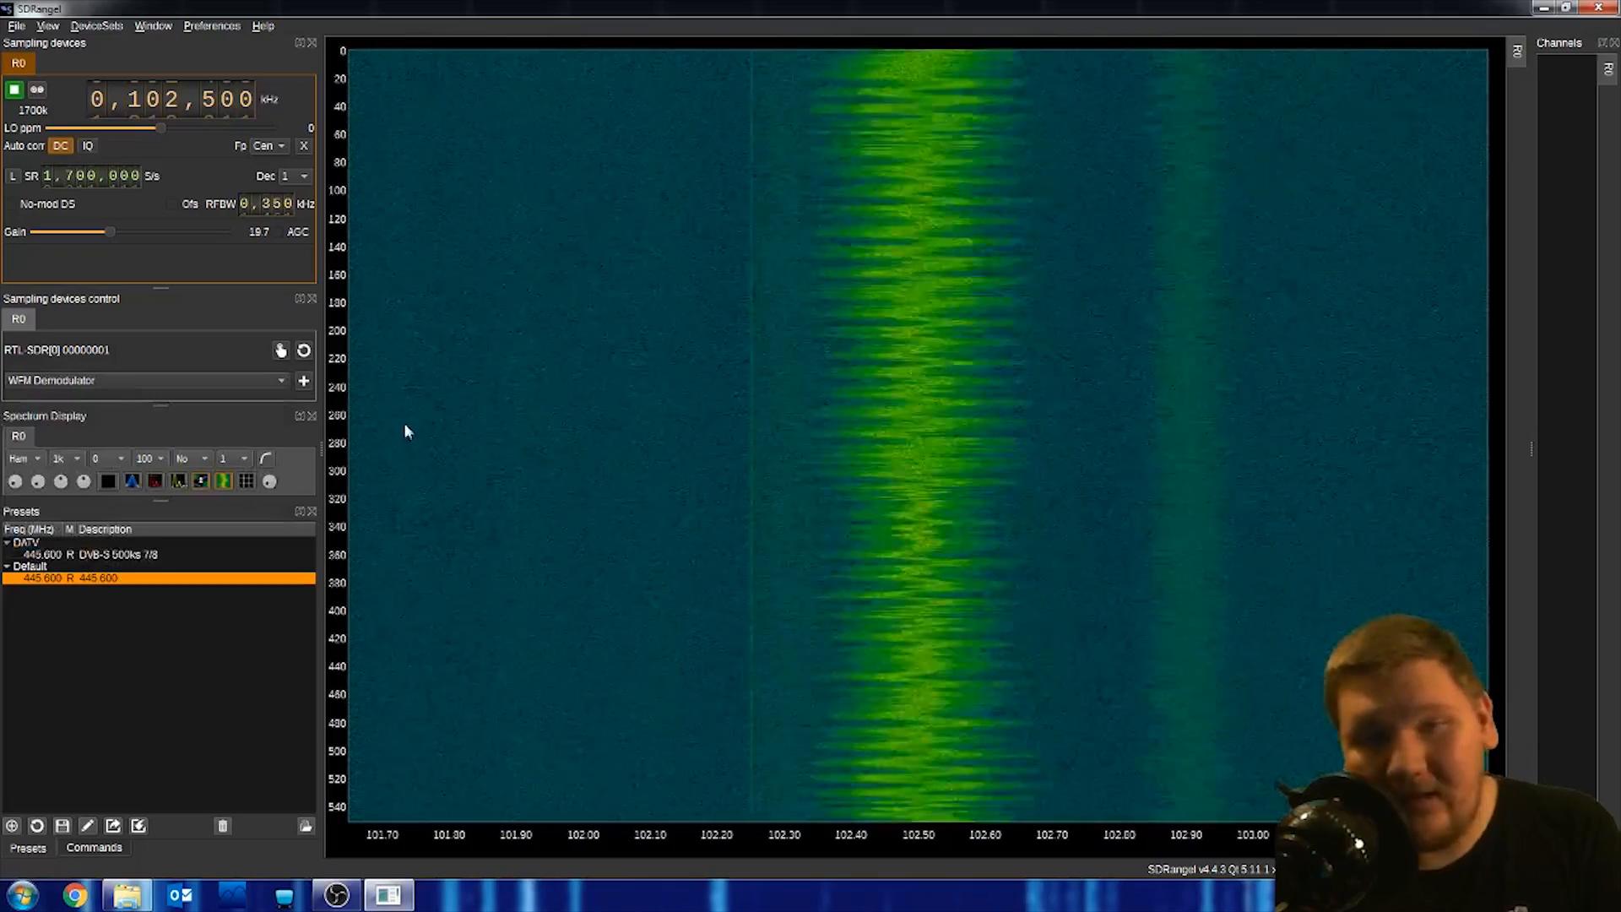
{"action": "left_click", "coordinate": [304, 382]}
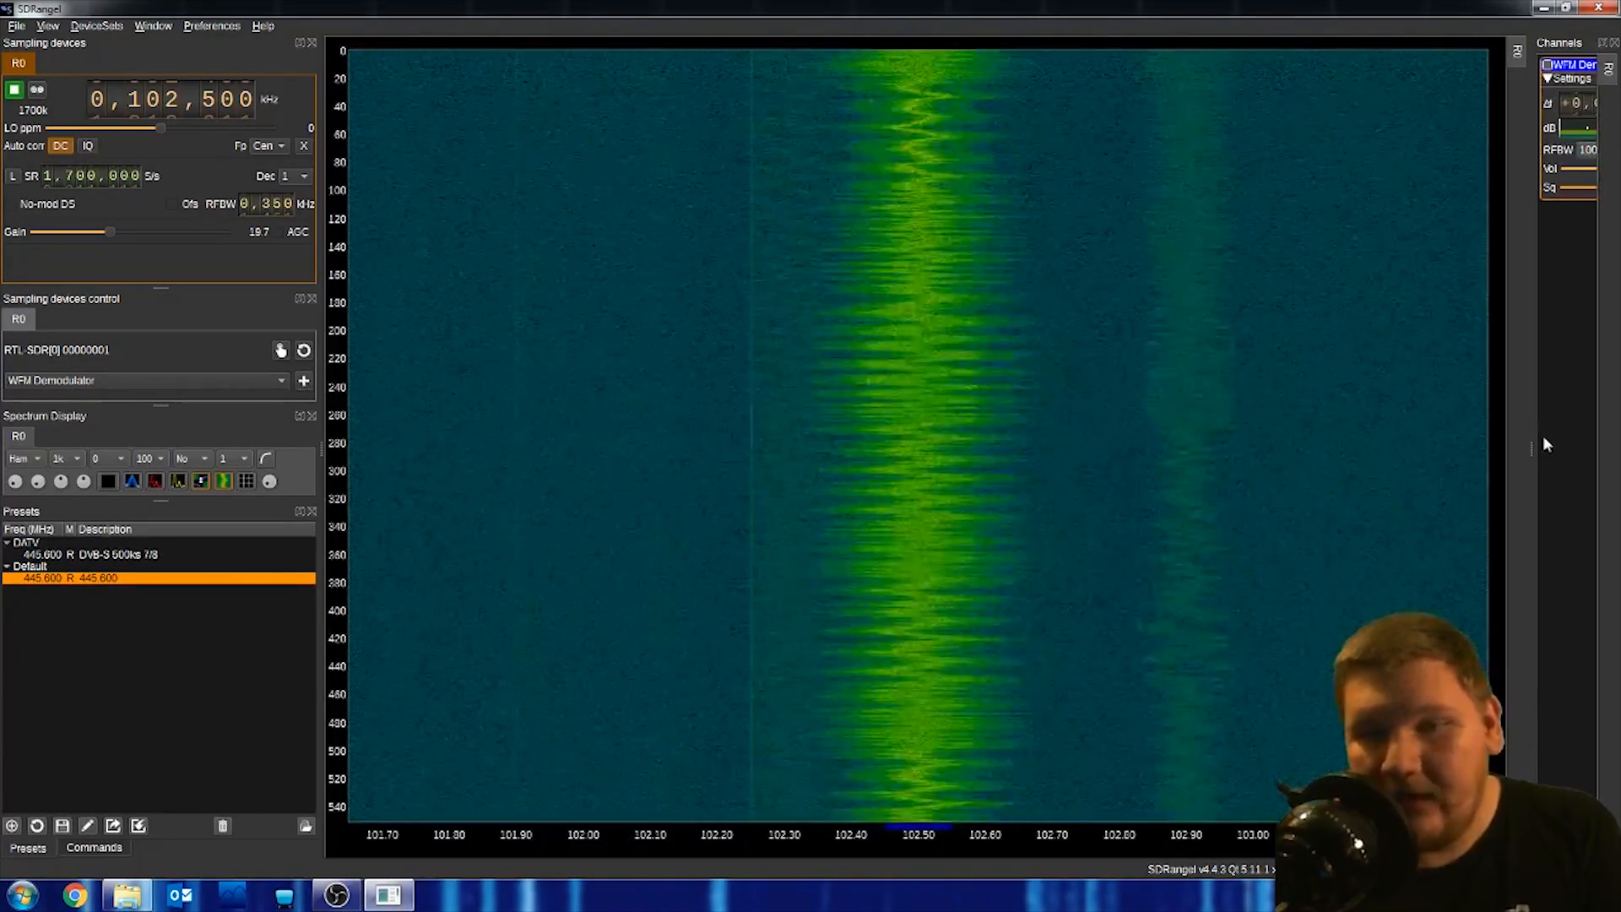
{"action": "left_click_drag", "start_coordinate": [1532, 451], "coordinate": [1258, 409]}
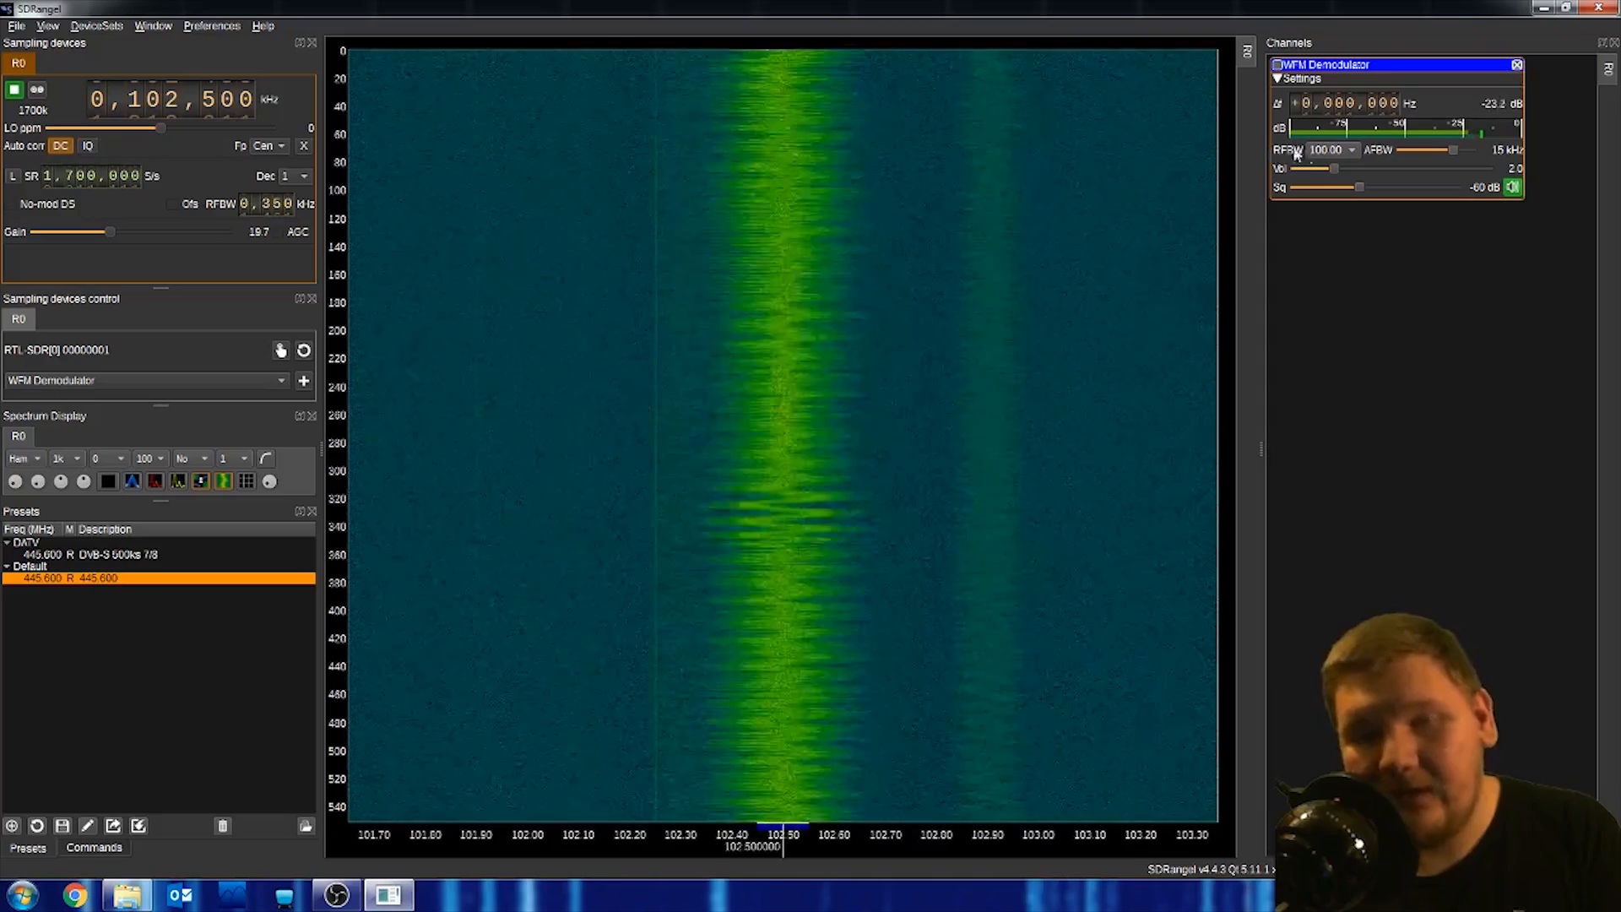
Set the WFM demodulator's RF bandwidth to 250 kHz and turn its volume down to 0.0
{"action": "left_click", "coordinate": [1322, 150]}
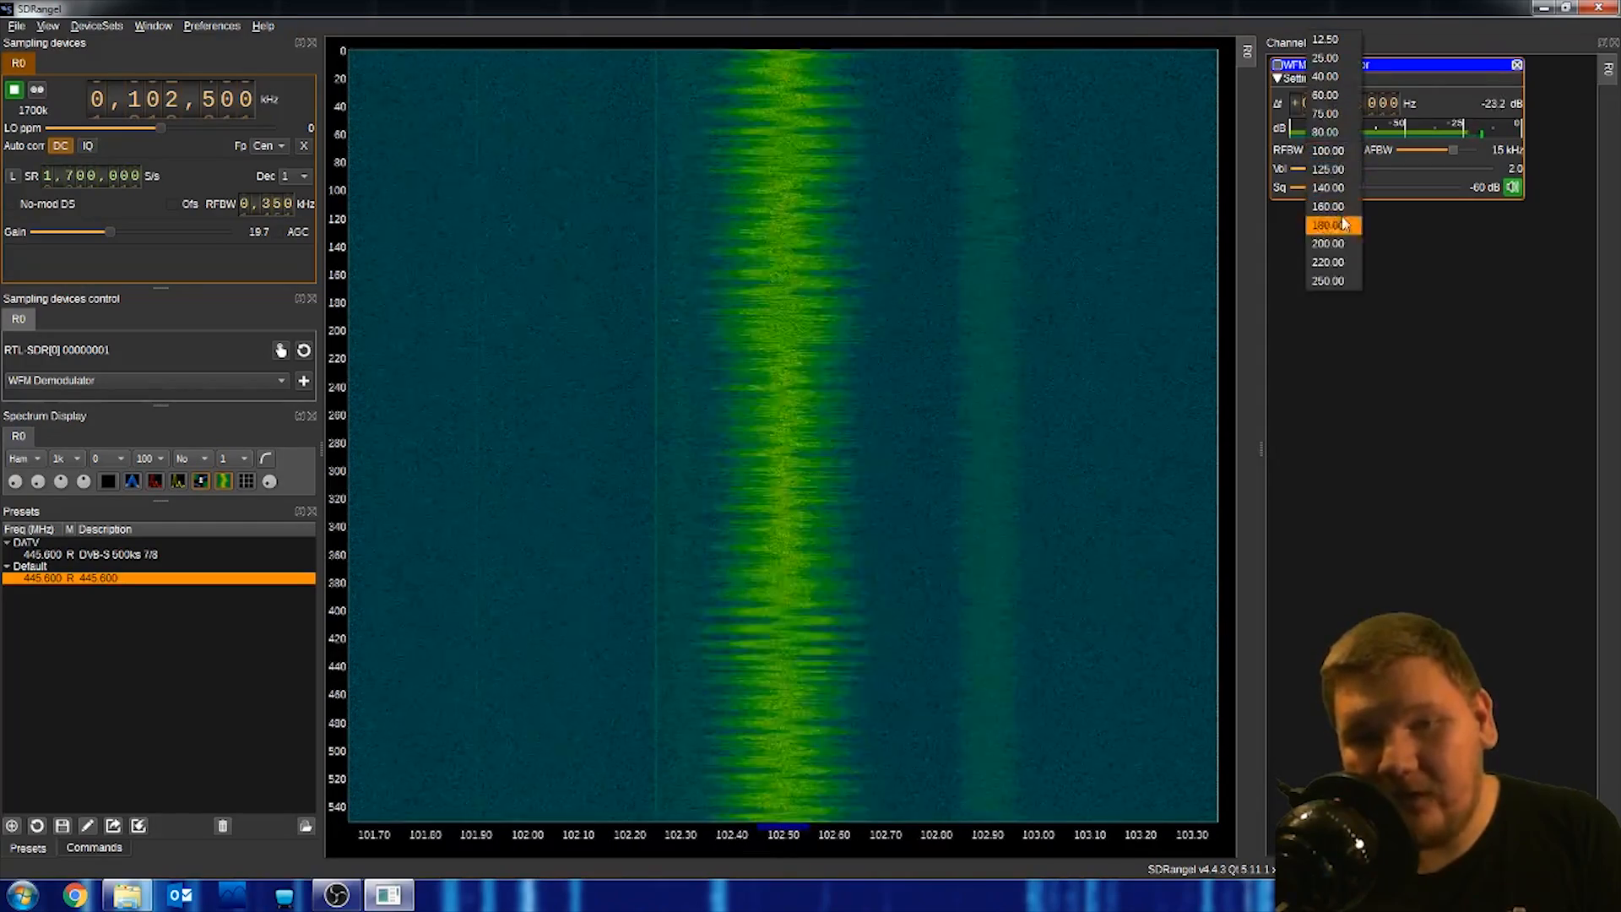
{"action": "left_click", "coordinate": [1334, 280]}
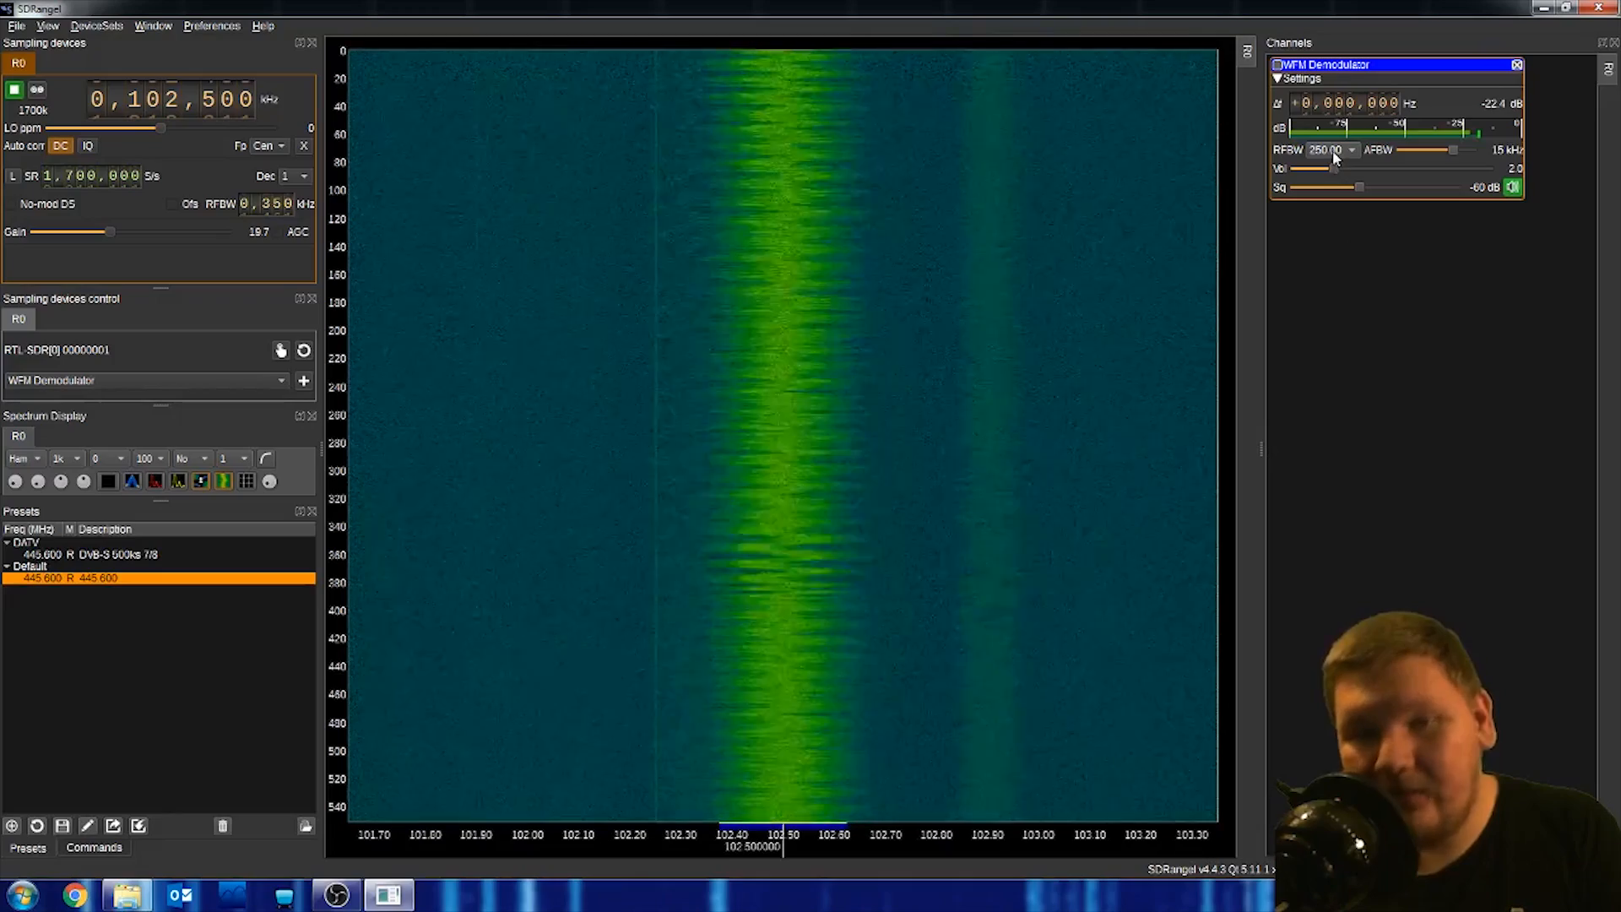
{"action": "left_click_drag", "start_coordinate": [1335, 168], "coordinate": [1296, 168]}
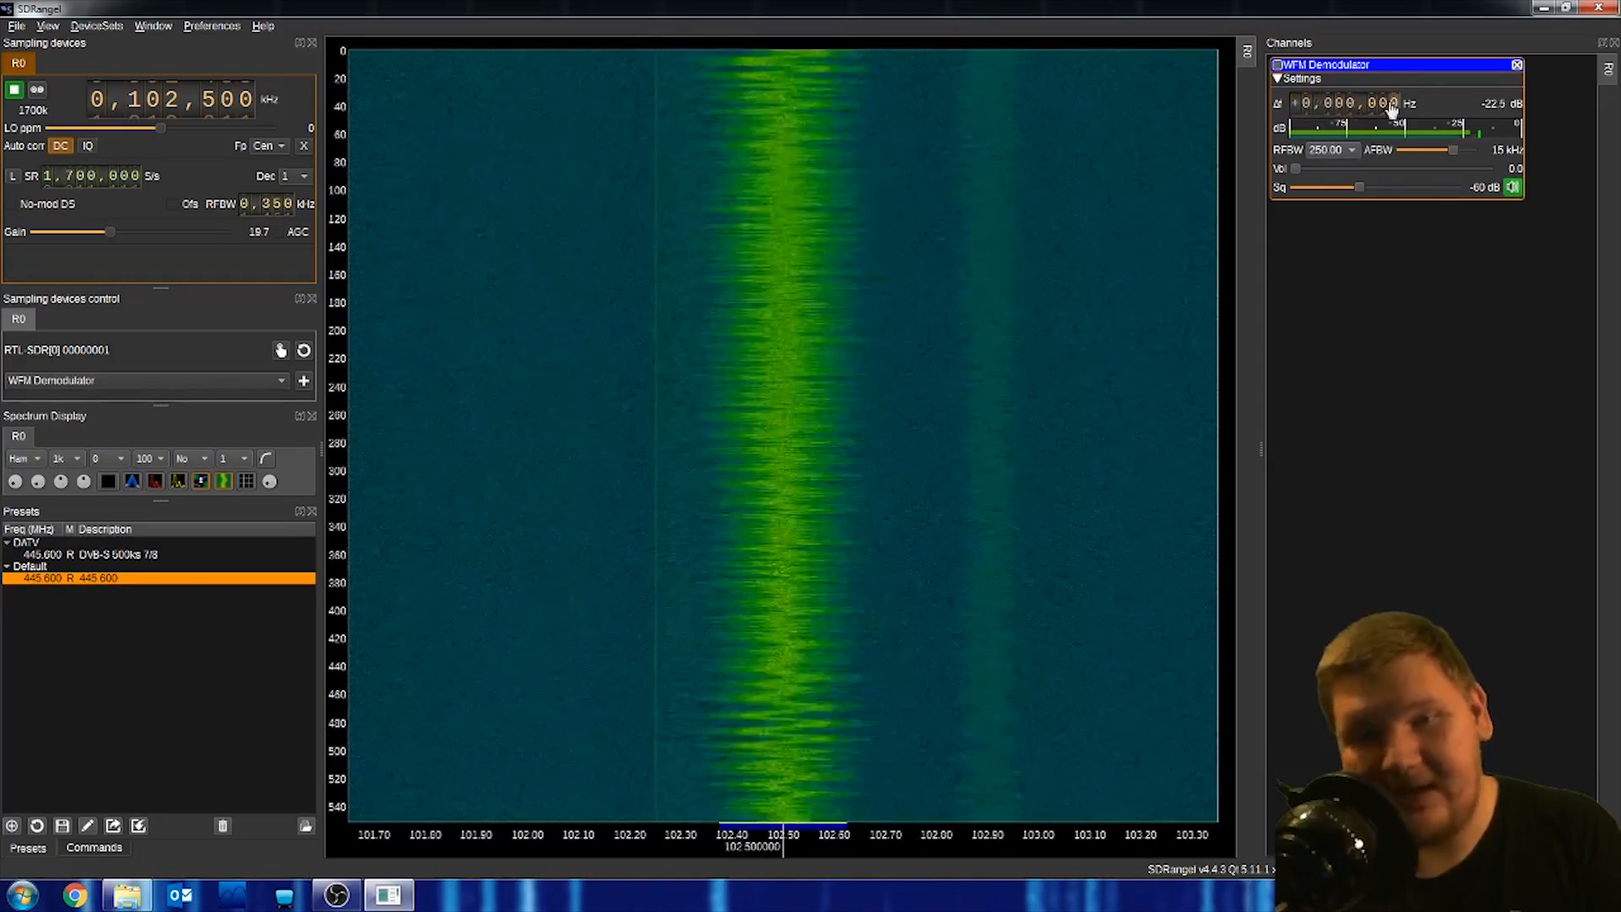
Try WFM demodulator frequency shifts of +500 Hz and +5,000 Hz, returning the shift to zero
{"action": "scroll", "coordinate": [1378, 110], "scroll_direction": "up", "scroll_amount": 1}
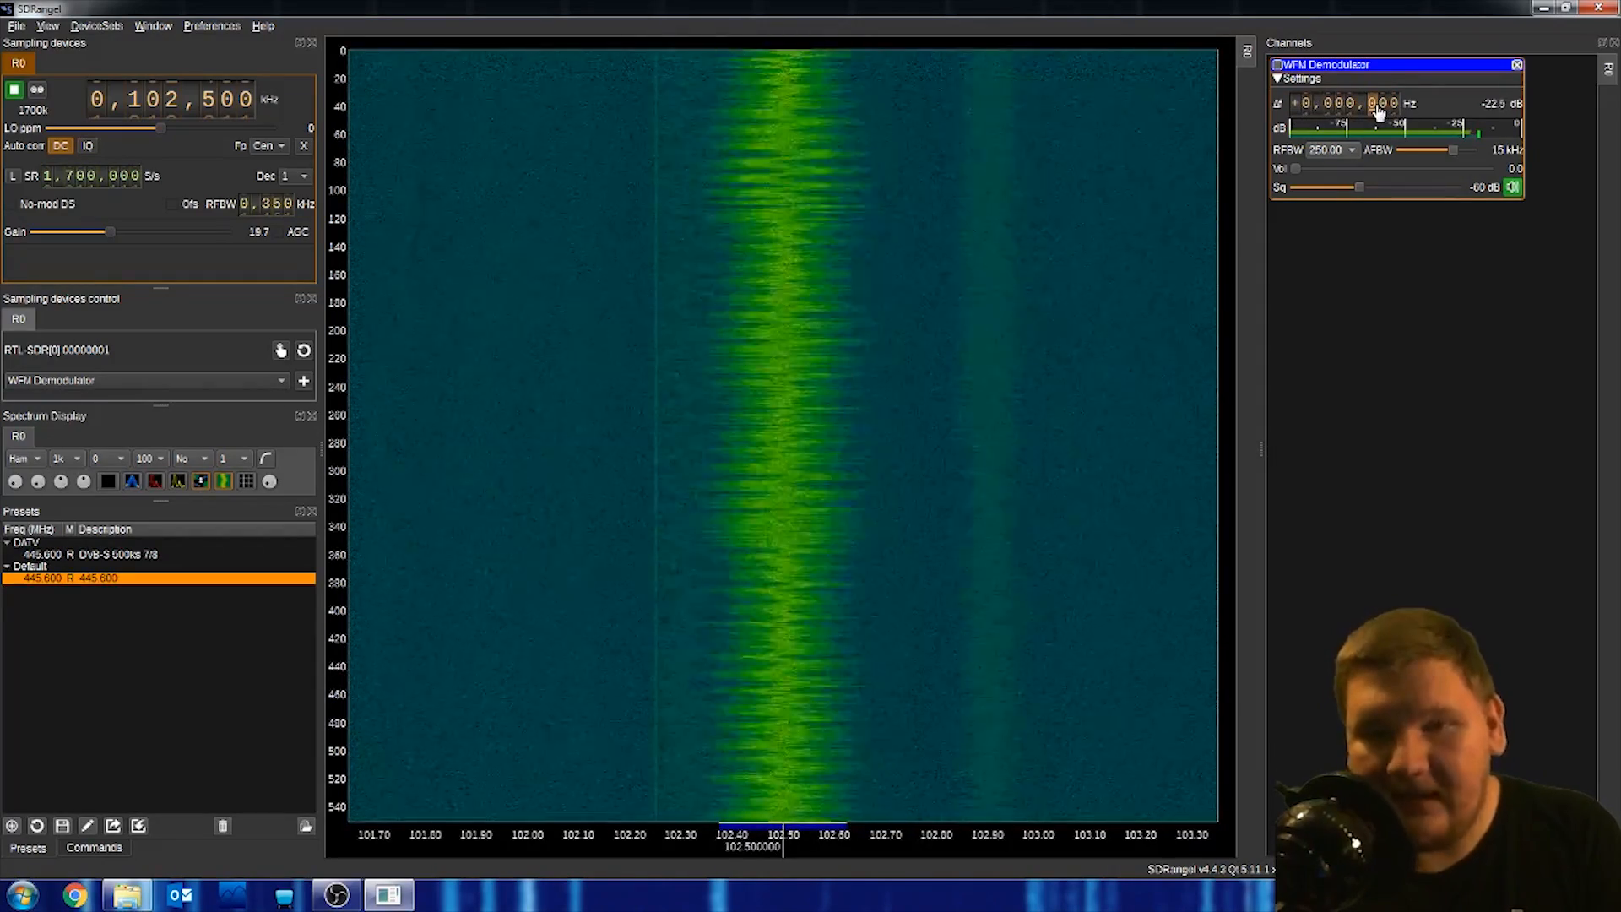
{"action": "scroll", "coordinate": [1379, 110], "scroll_direction": "up", "scroll_amount": 4}
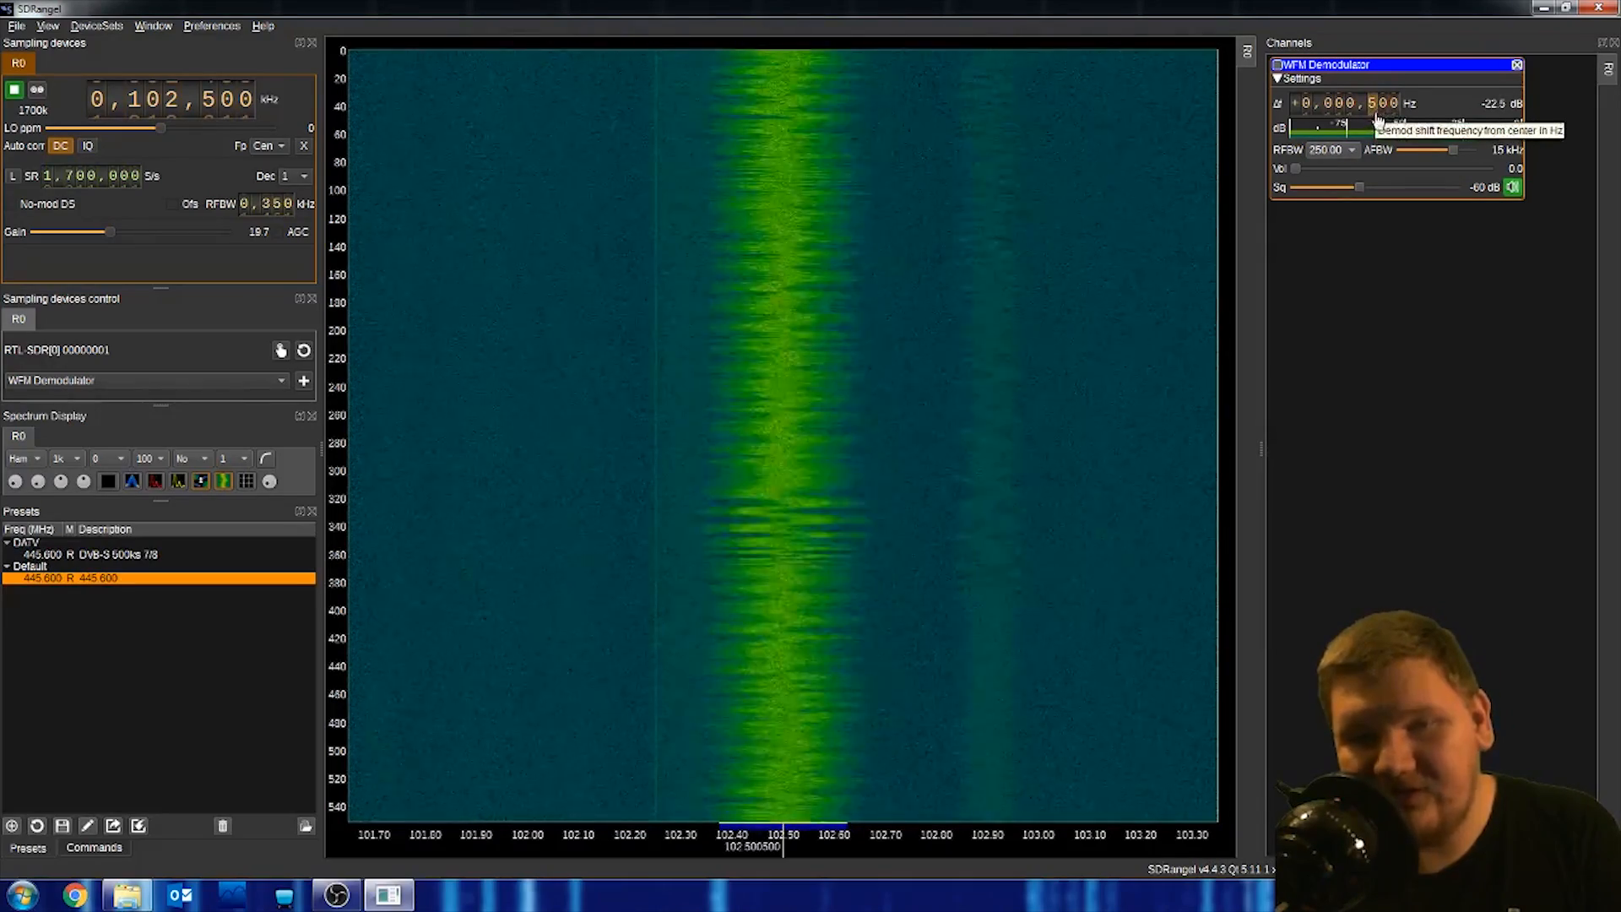
{"action": "scroll", "coordinate": [1374, 110], "scroll_direction": "down", "scroll_amount": 5}
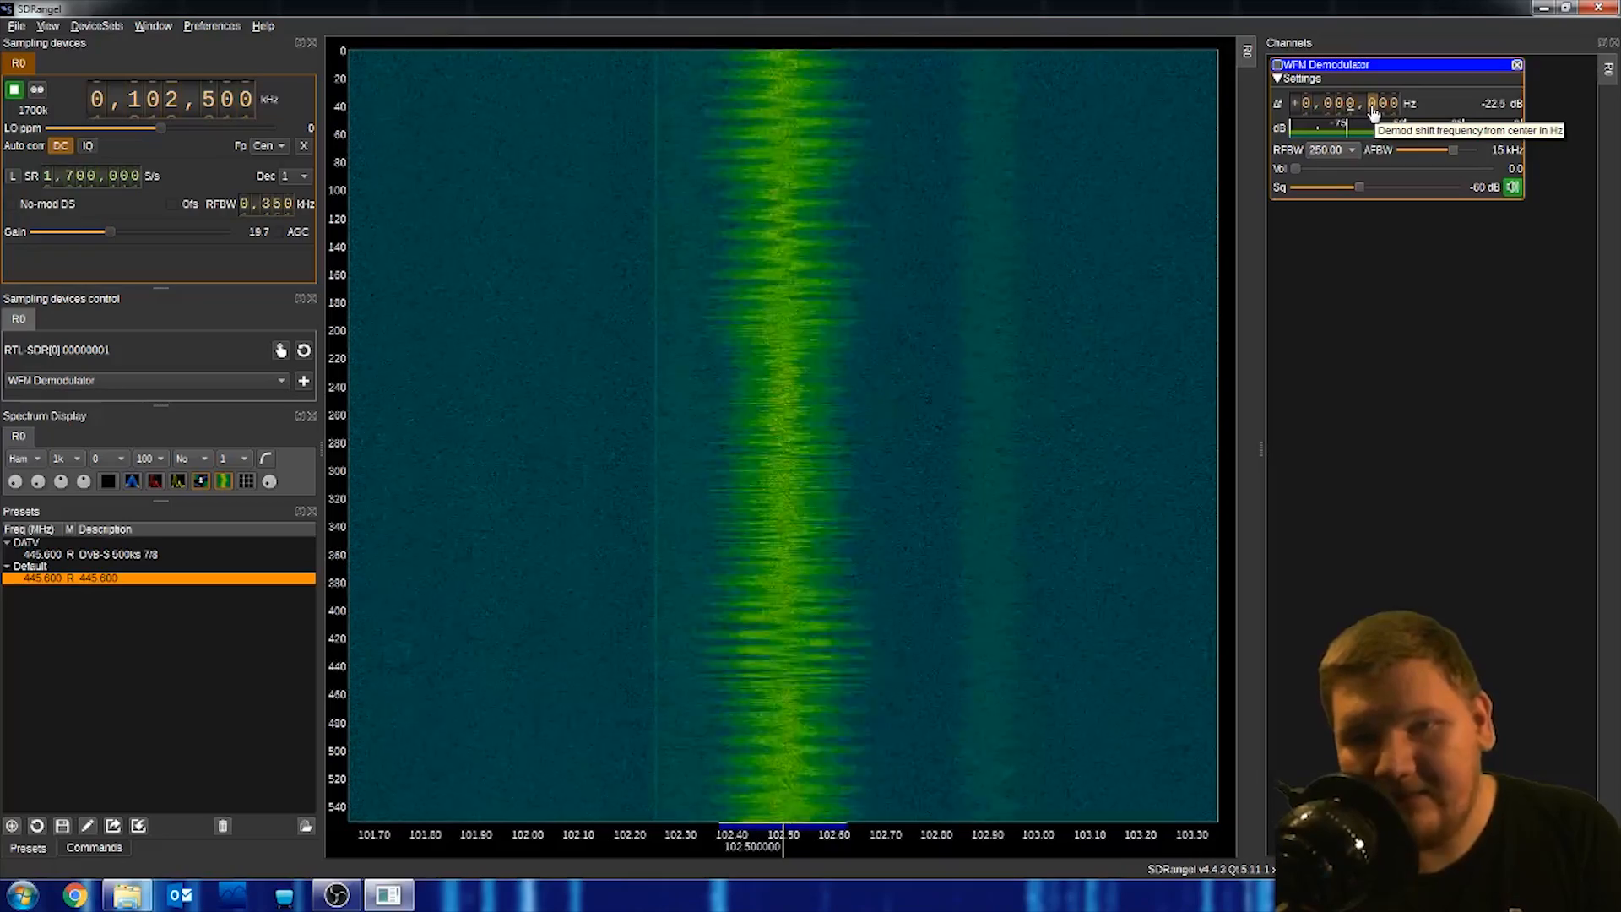
{"action": "scroll", "coordinate": [1352, 106], "scroll_direction": "up", "scroll_amount": 5}
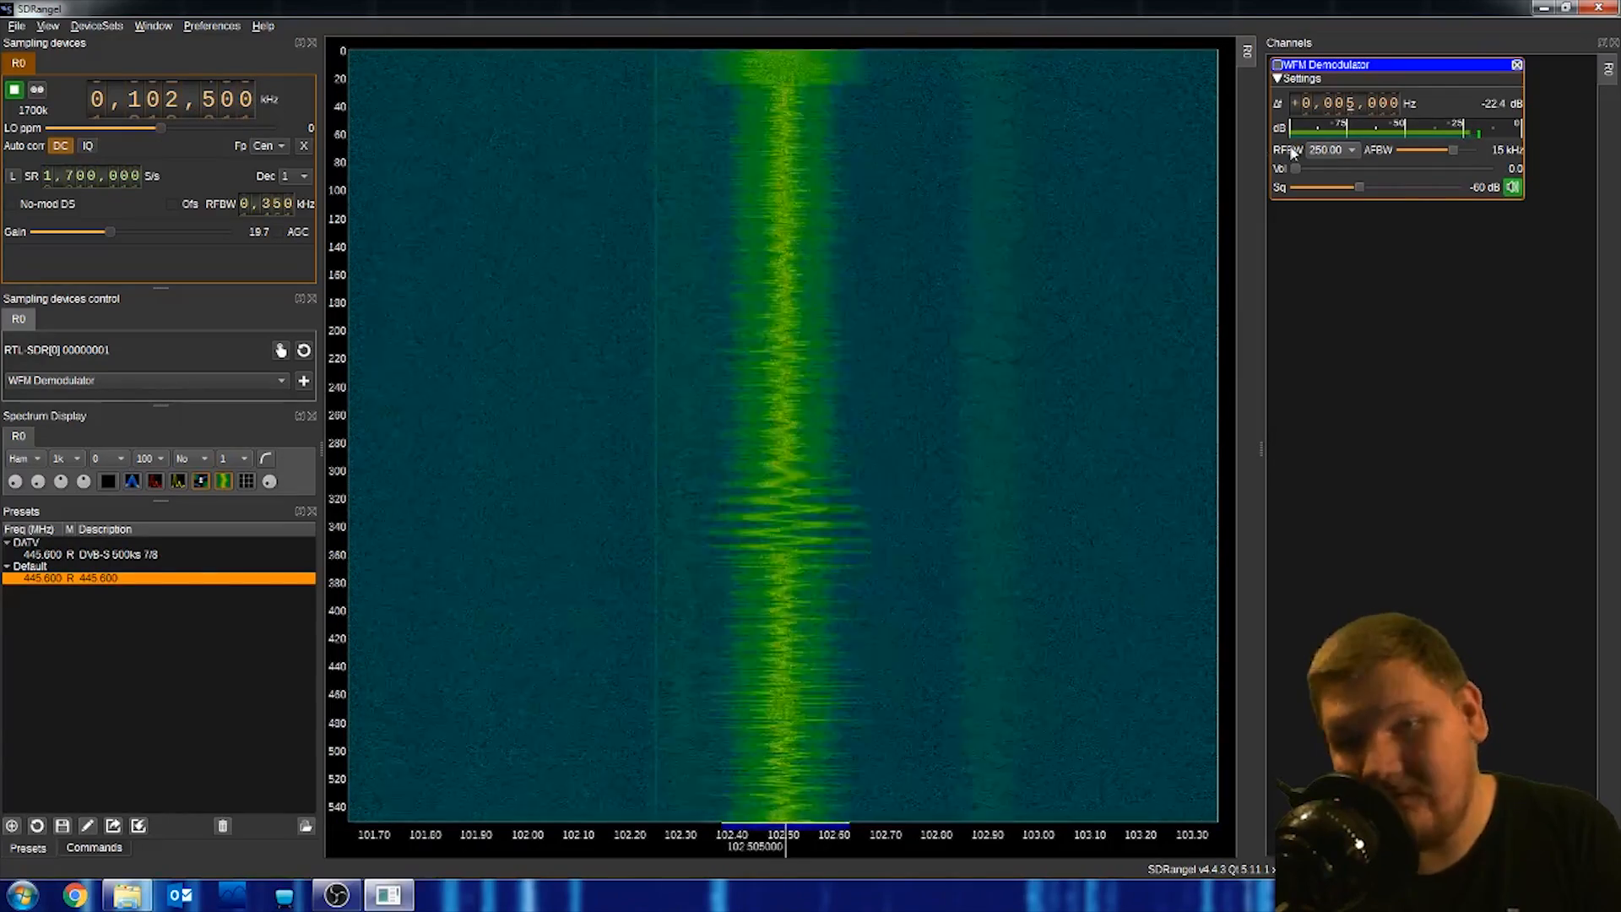
{"action": "scroll", "coordinate": [1352, 111], "scroll_direction": "down", "scroll_amount": 5}
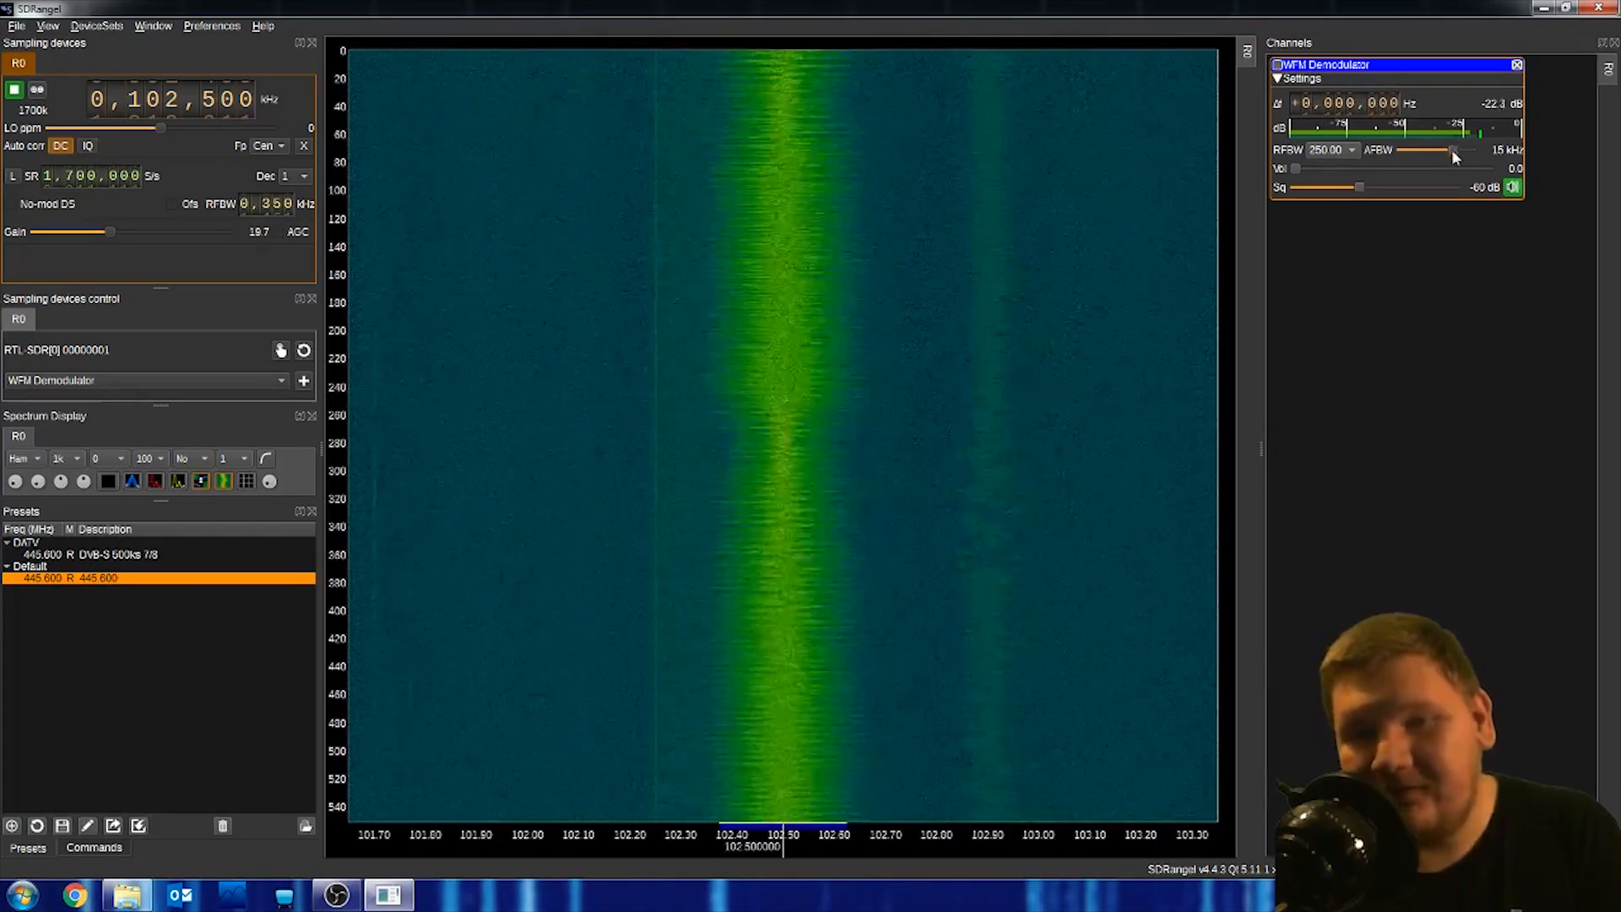
Set the WFM demodulator's audio bandwidth to 18 kHz, and remove the channel, narrowing the channel area
{"action": "mouse_move", "coordinate": [1453, 149]}
{"action": "left_mouse_down"}
{"action": "mouse_move", "coordinate": [1421, 150]}
{"action": "mouse_move", "coordinate": [1451, 149]}
{"action": "left_mouse_up"}
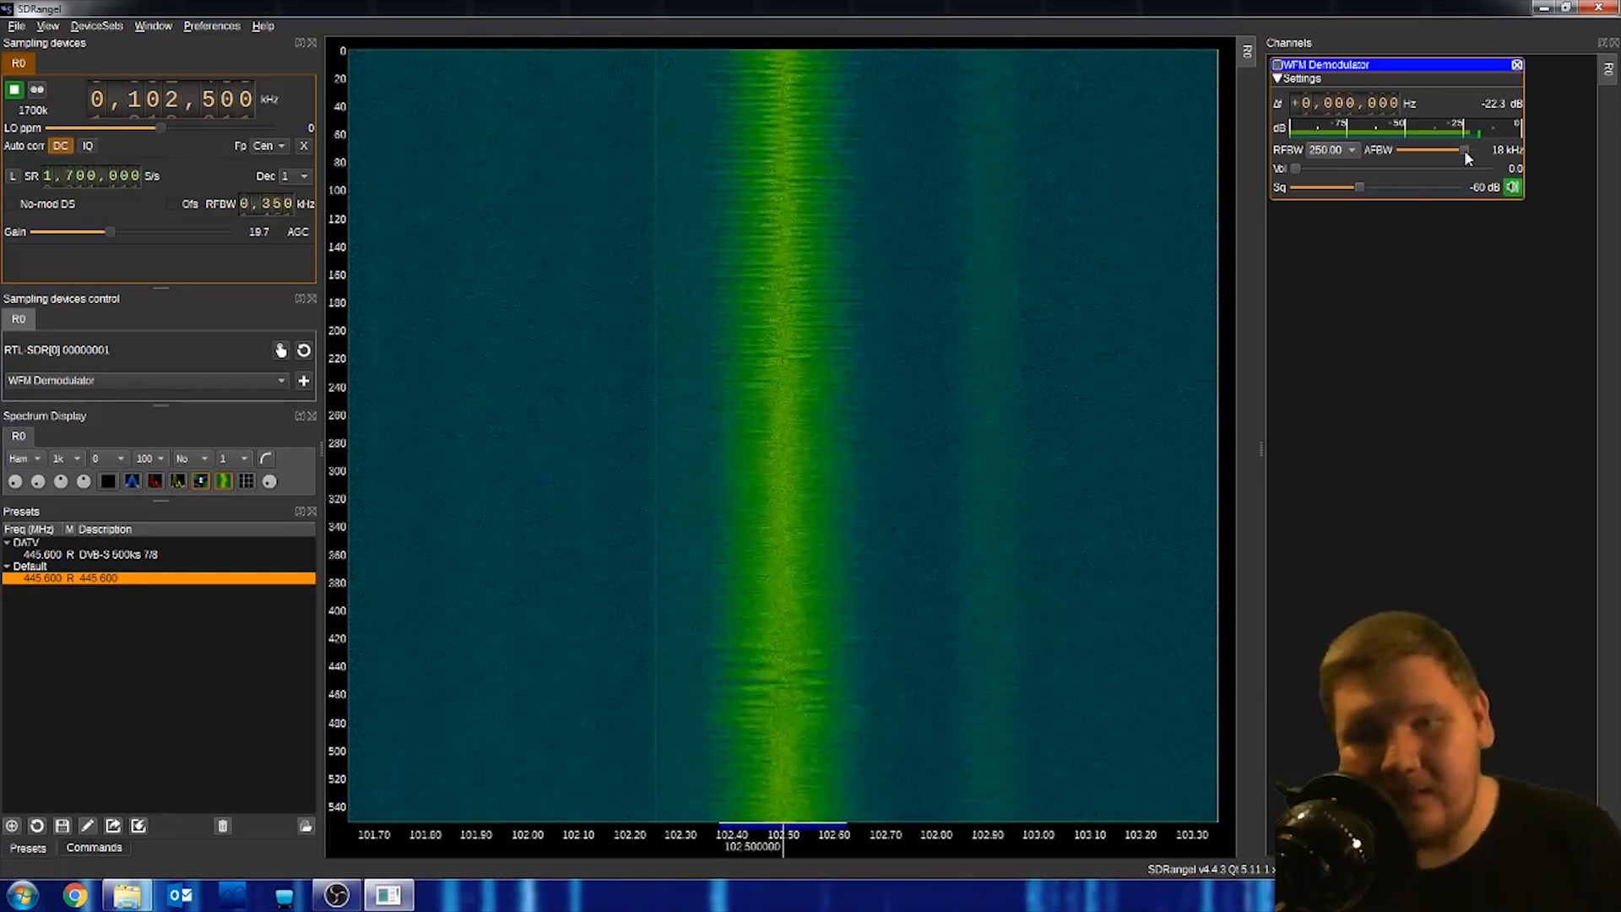
{"action": "left_click", "coordinate": [1517, 64]}
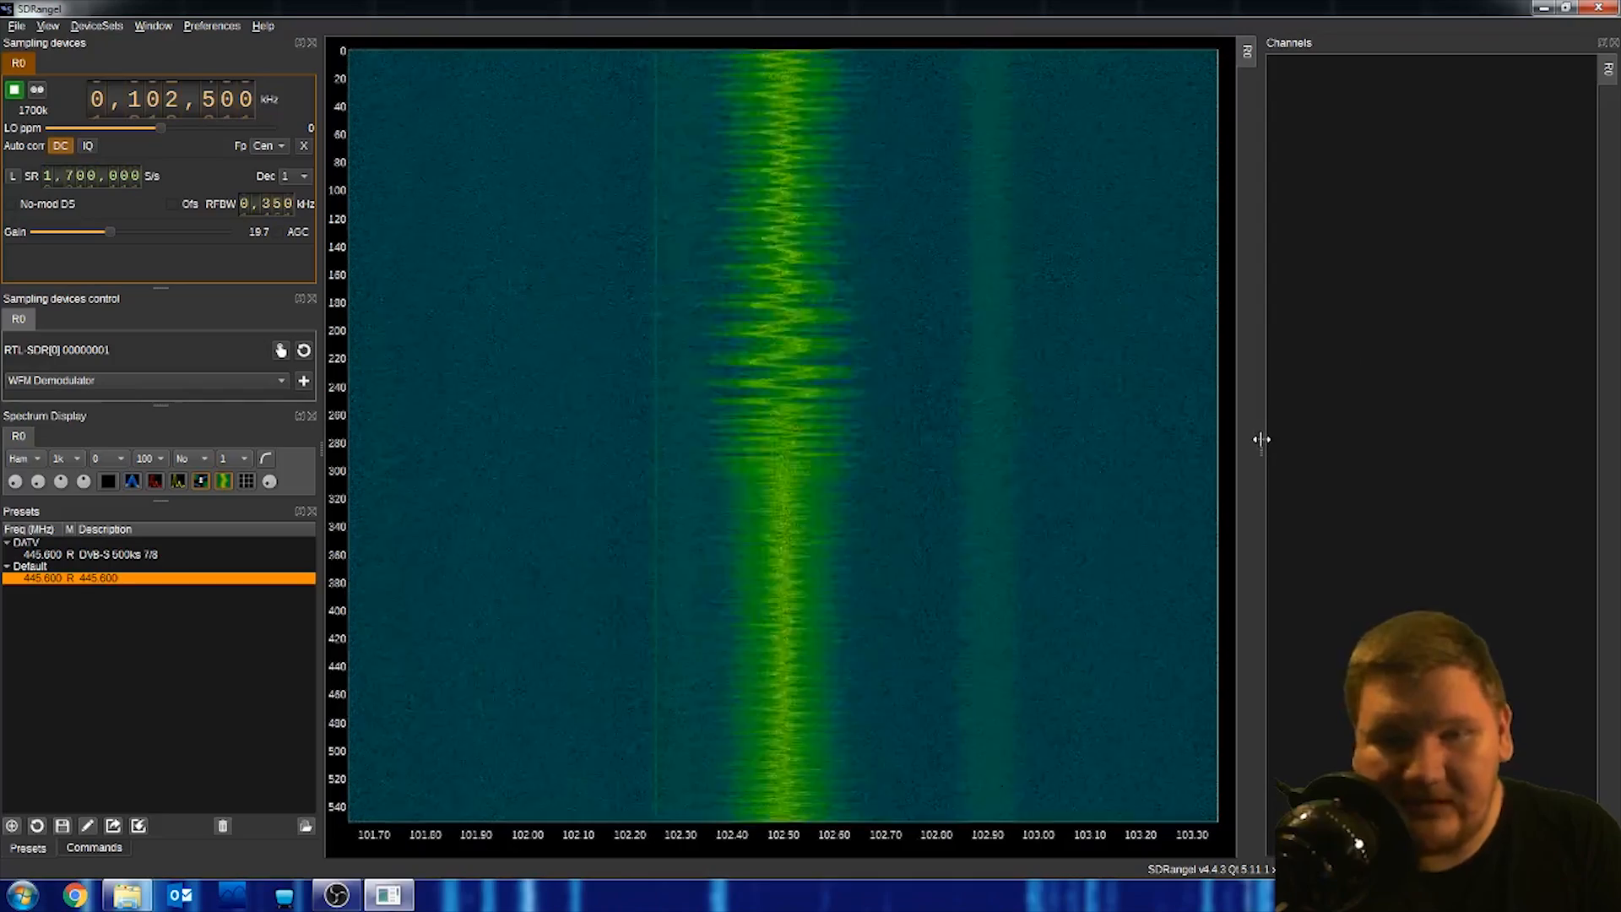
{"action": "left_click_drag", "start_coordinate": [1259, 438], "coordinate": [1433, 428]}
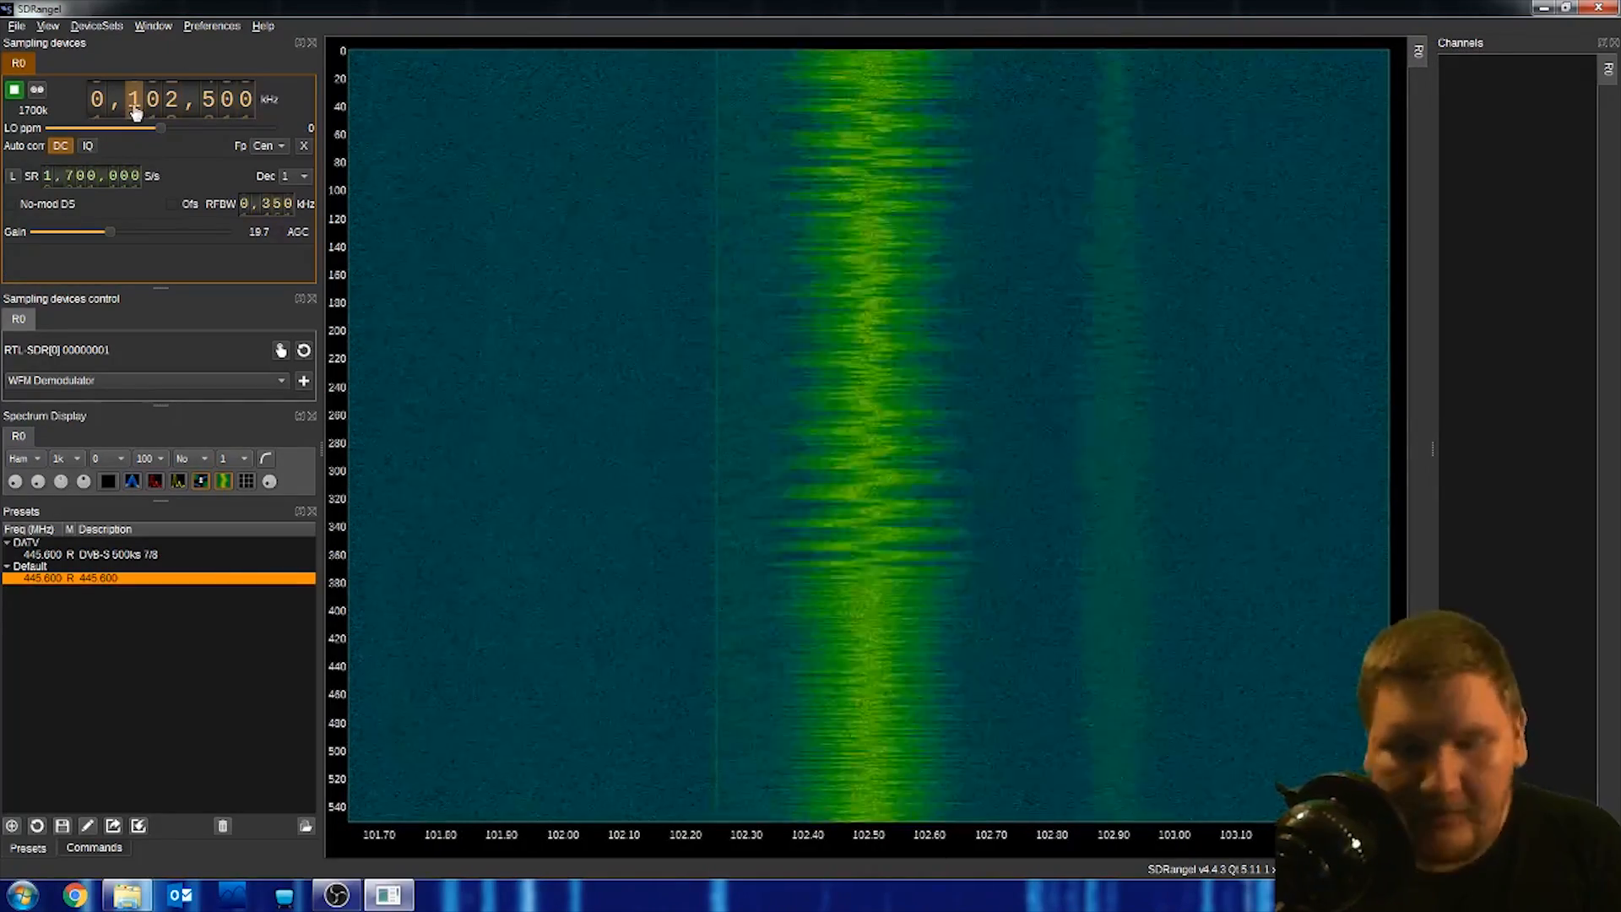
Tune the receiver to 929,700 kHz and reduce the sample rate to 950,000 S/s
{"action": "scroll", "coordinate": [134, 110], "scroll_direction": "up", "scroll_amount": 3}
{"action": "scroll", "coordinate": [134, 109], "scroll_direction": "up", "scroll_amount": 4}
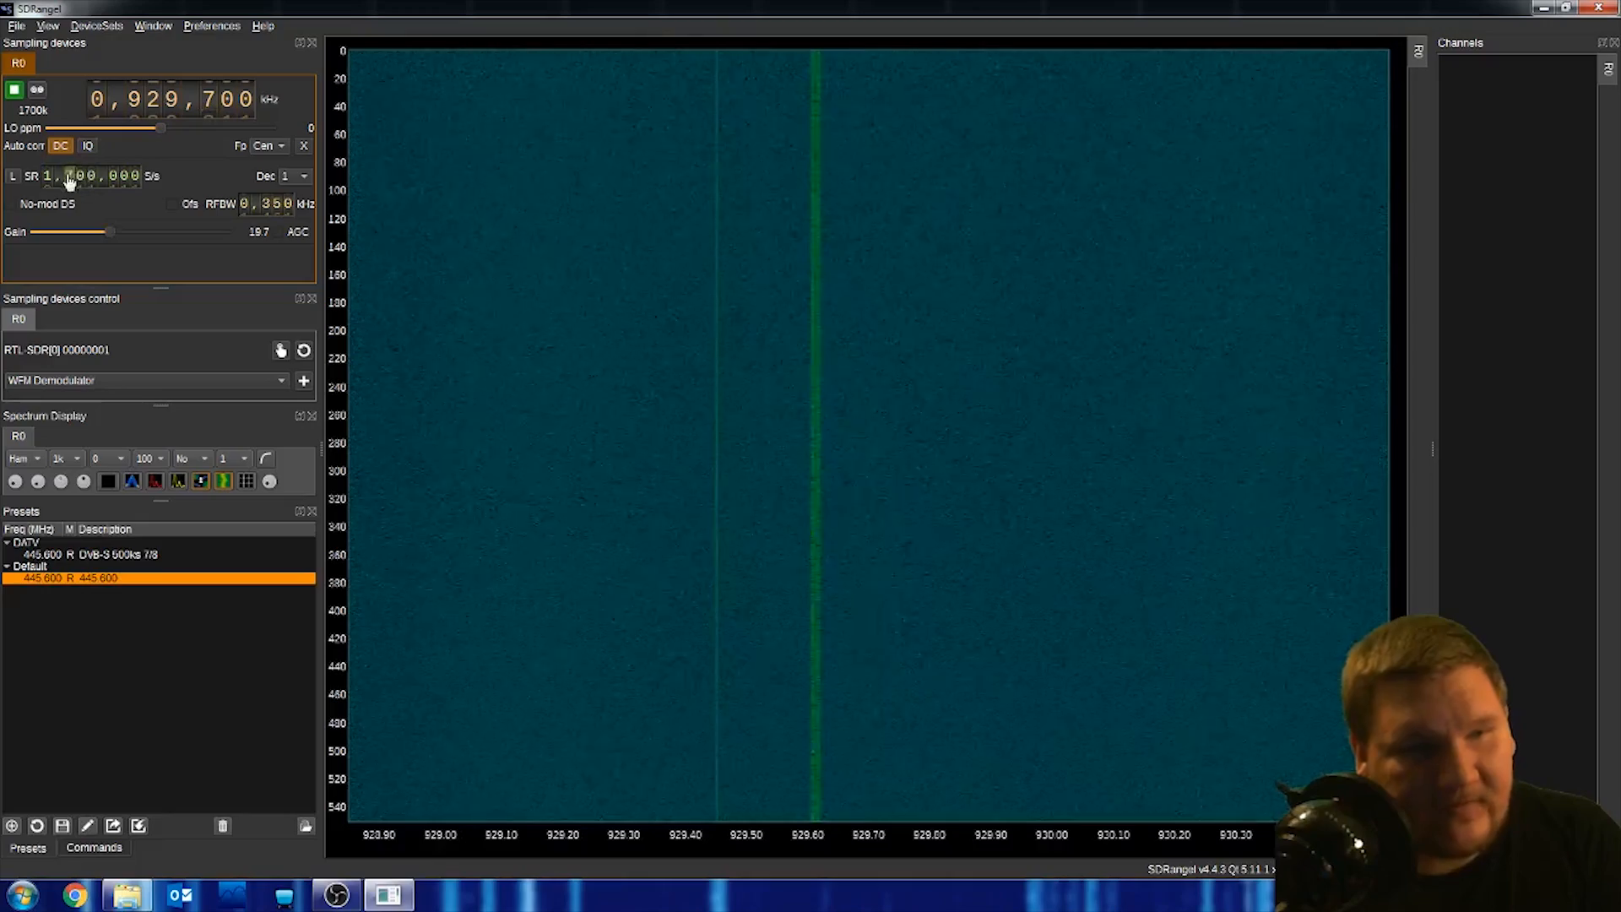
{"action": "scroll", "coordinate": [70, 192], "scroll_direction": "down", "scroll_amount": 1}
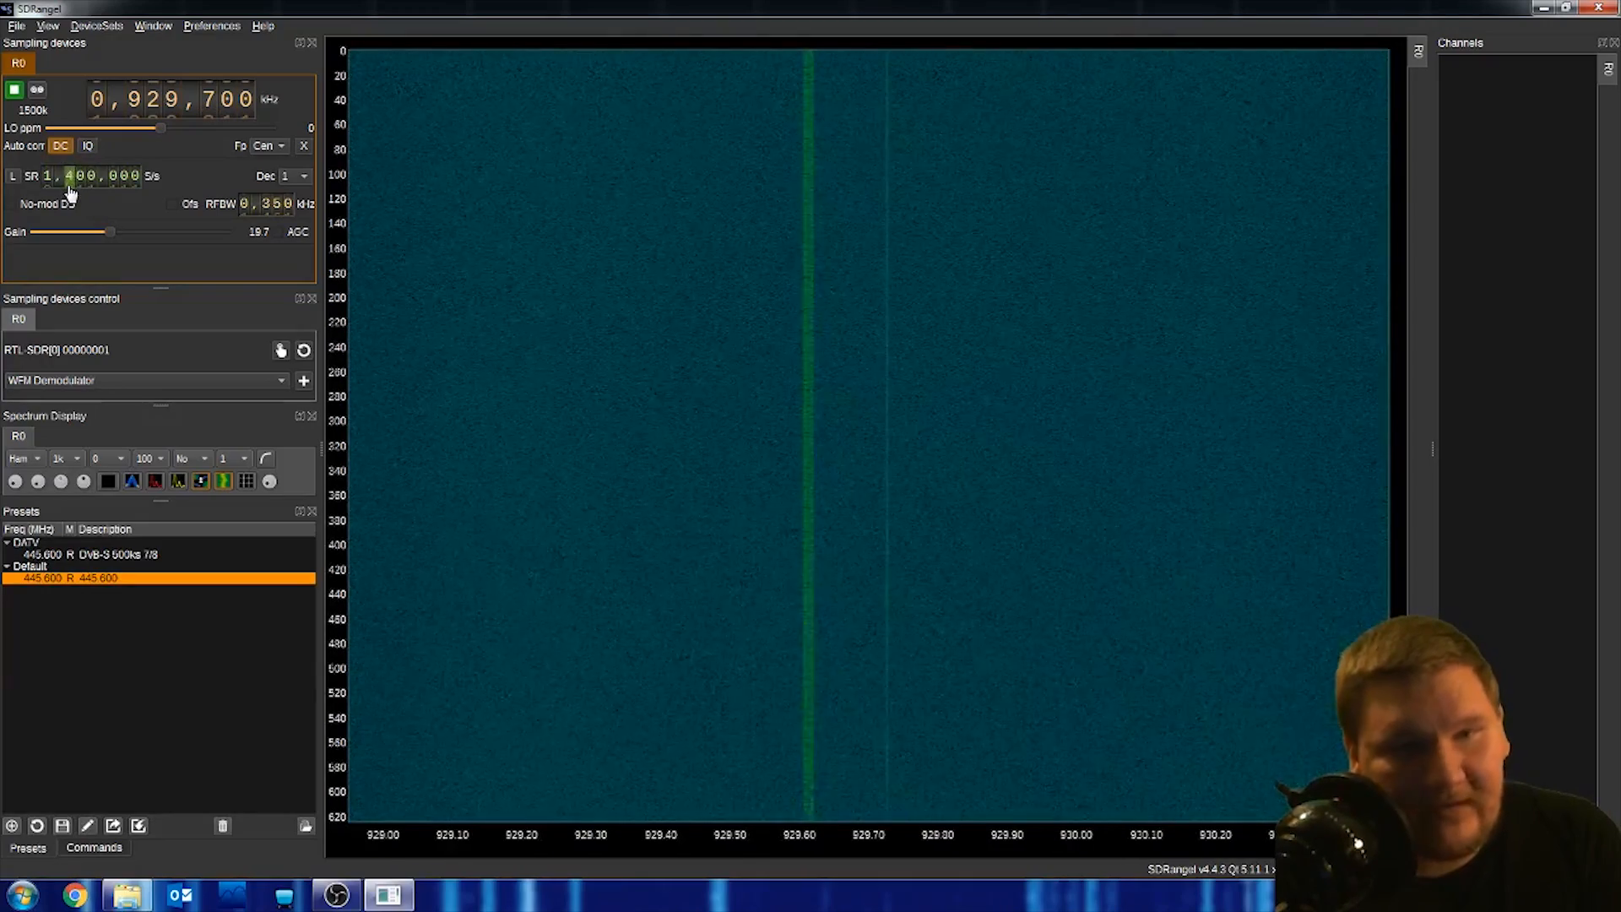
{"action": "scroll", "coordinate": [70, 193], "scroll_direction": "down", "scroll_amount": 1}
{"action": "scroll", "coordinate": [70, 193], "scroll_direction": "down", "scroll_amount": 1}
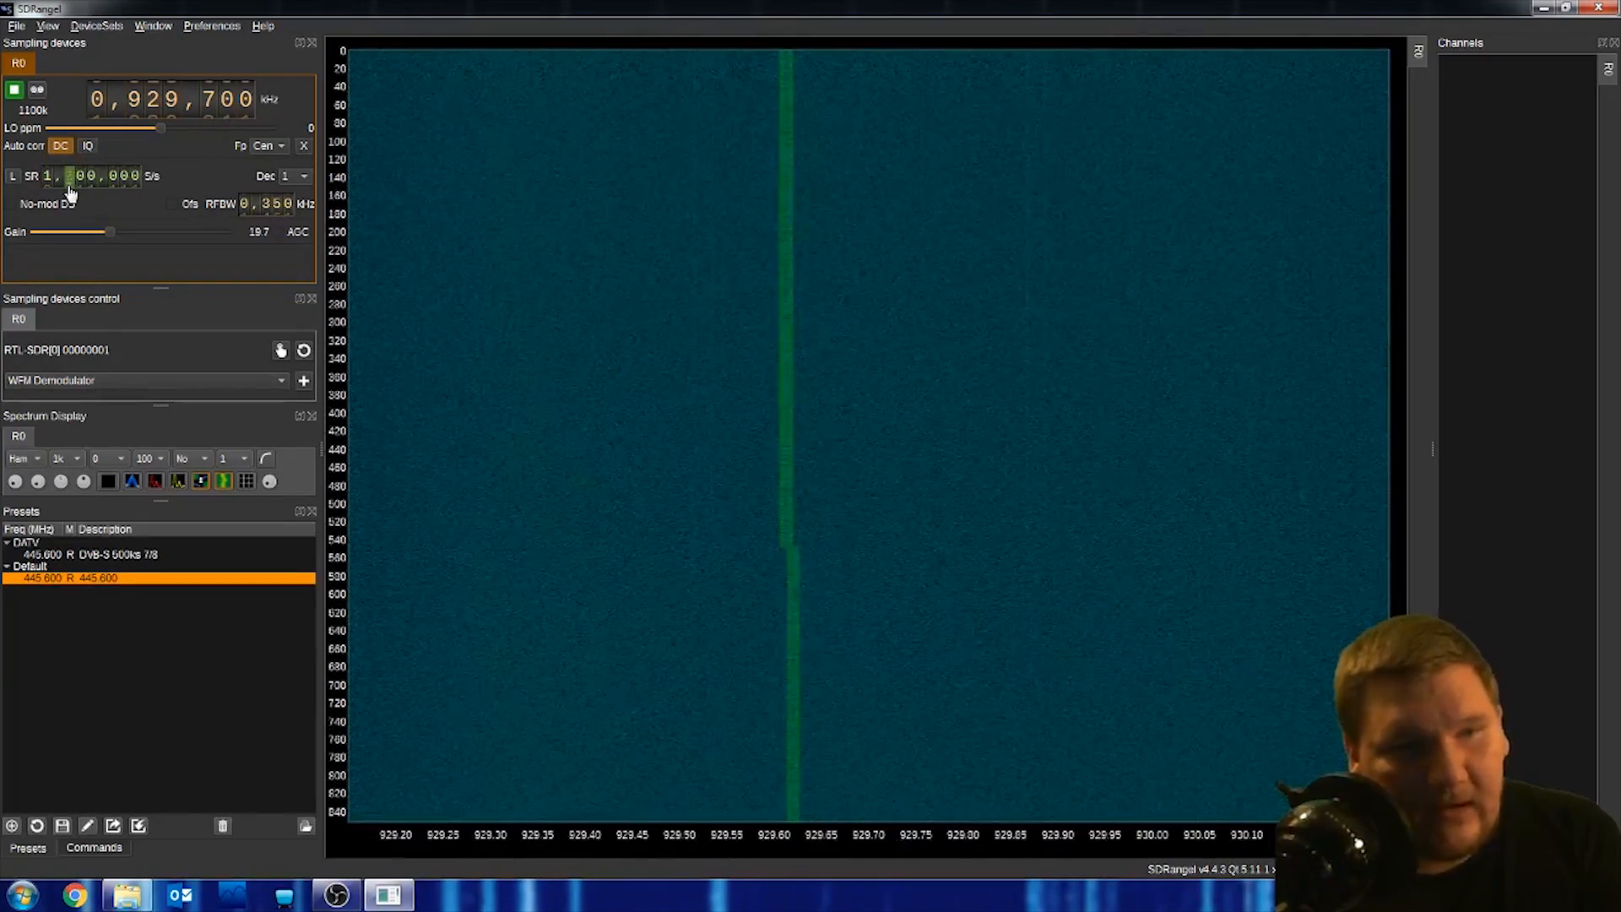
{"action": "scroll", "coordinate": [70, 193], "scroll_direction": "down", "scroll_amount": 2}
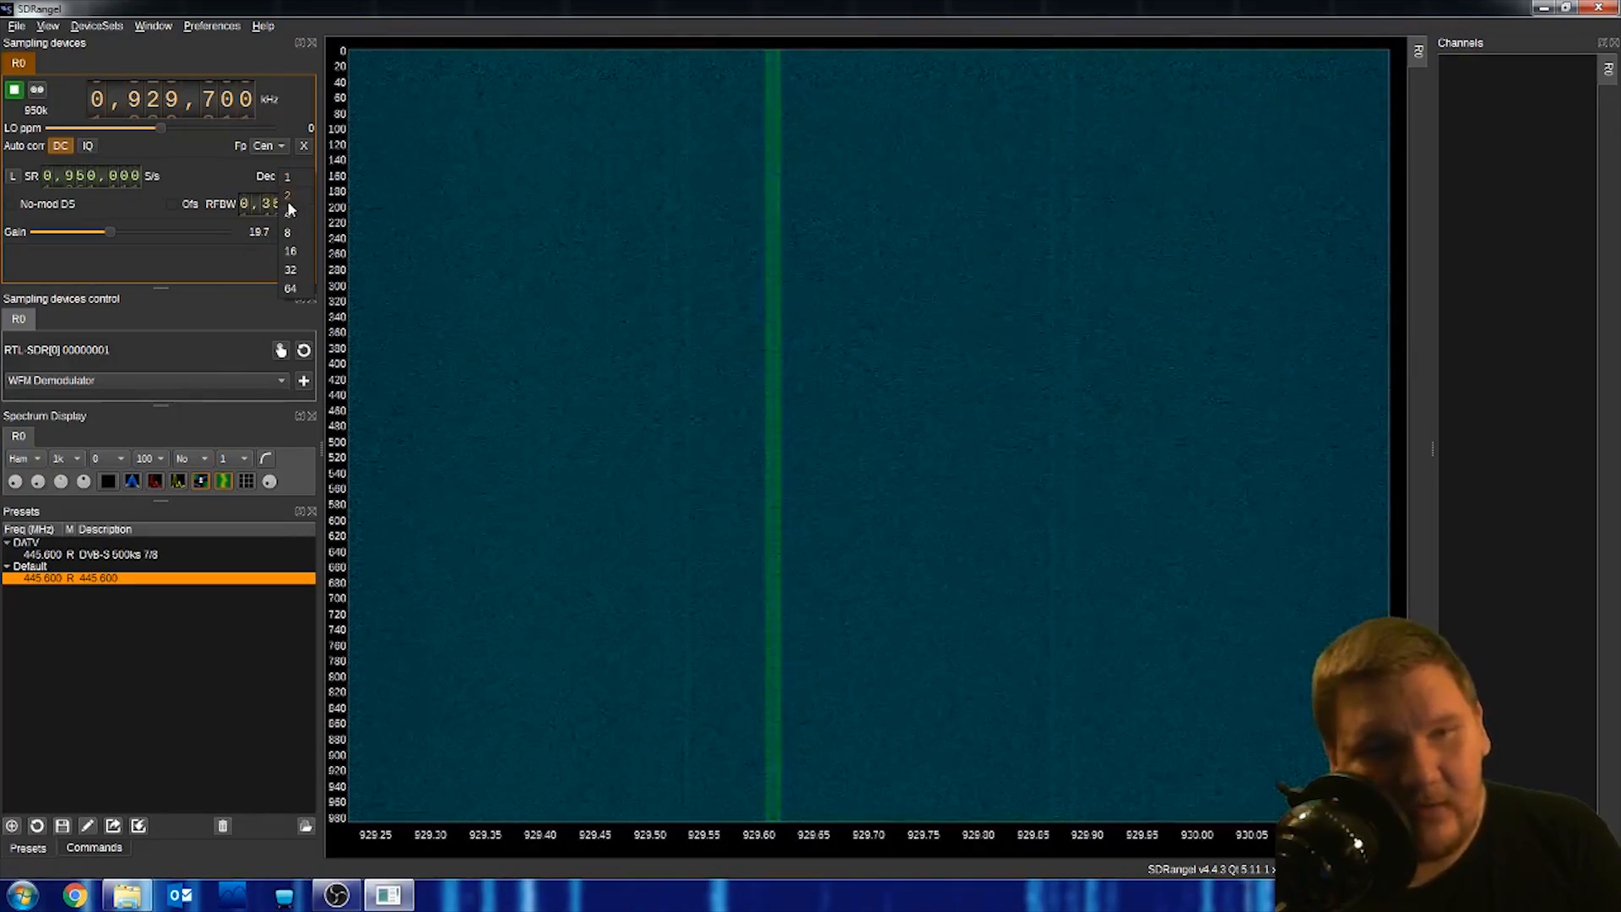
Increase the decimation through 2 and 4 to 16 to zoom in on a narrower span
{"action": "left_click", "coordinate": [290, 201]}
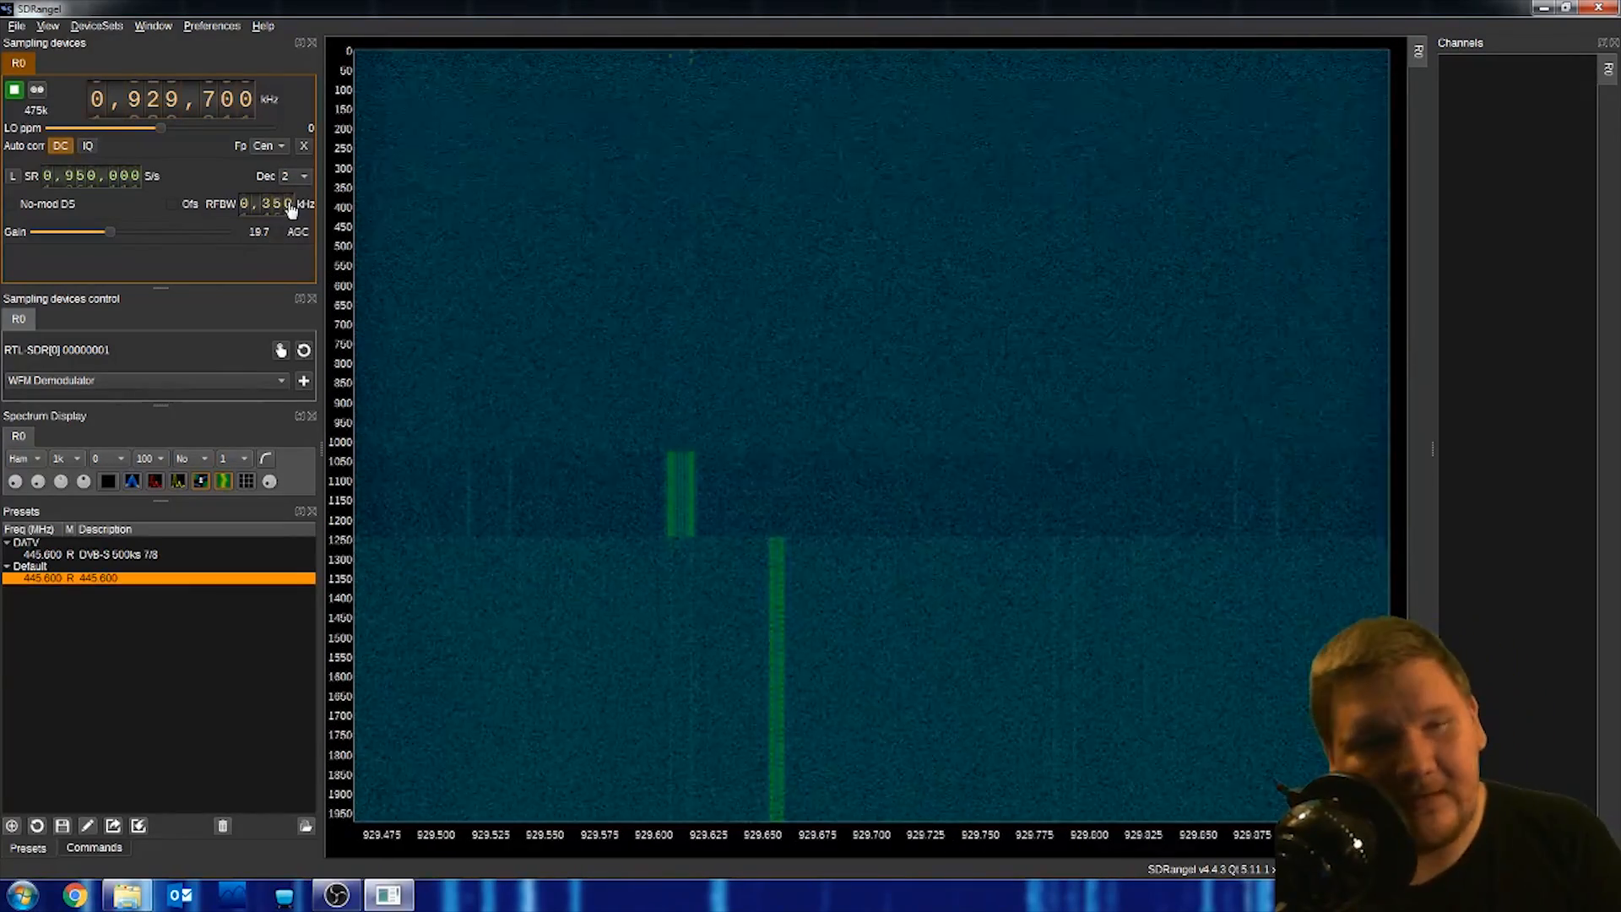
{"action": "left_click", "coordinate": [296, 176]}
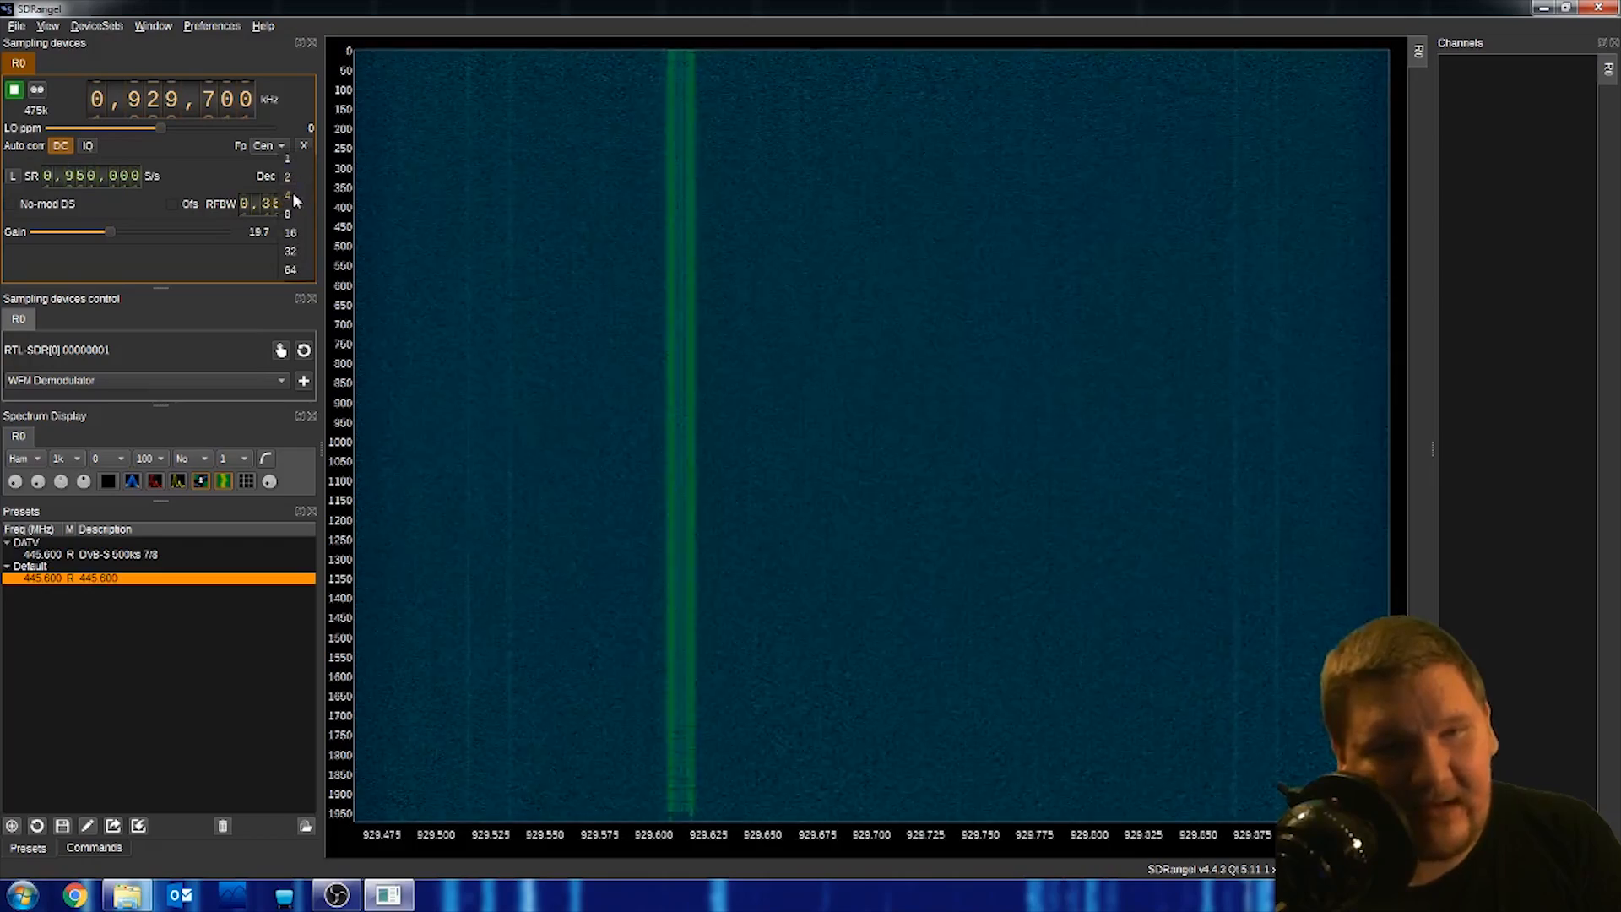
{"action": "left_click", "coordinate": [294, 199]}
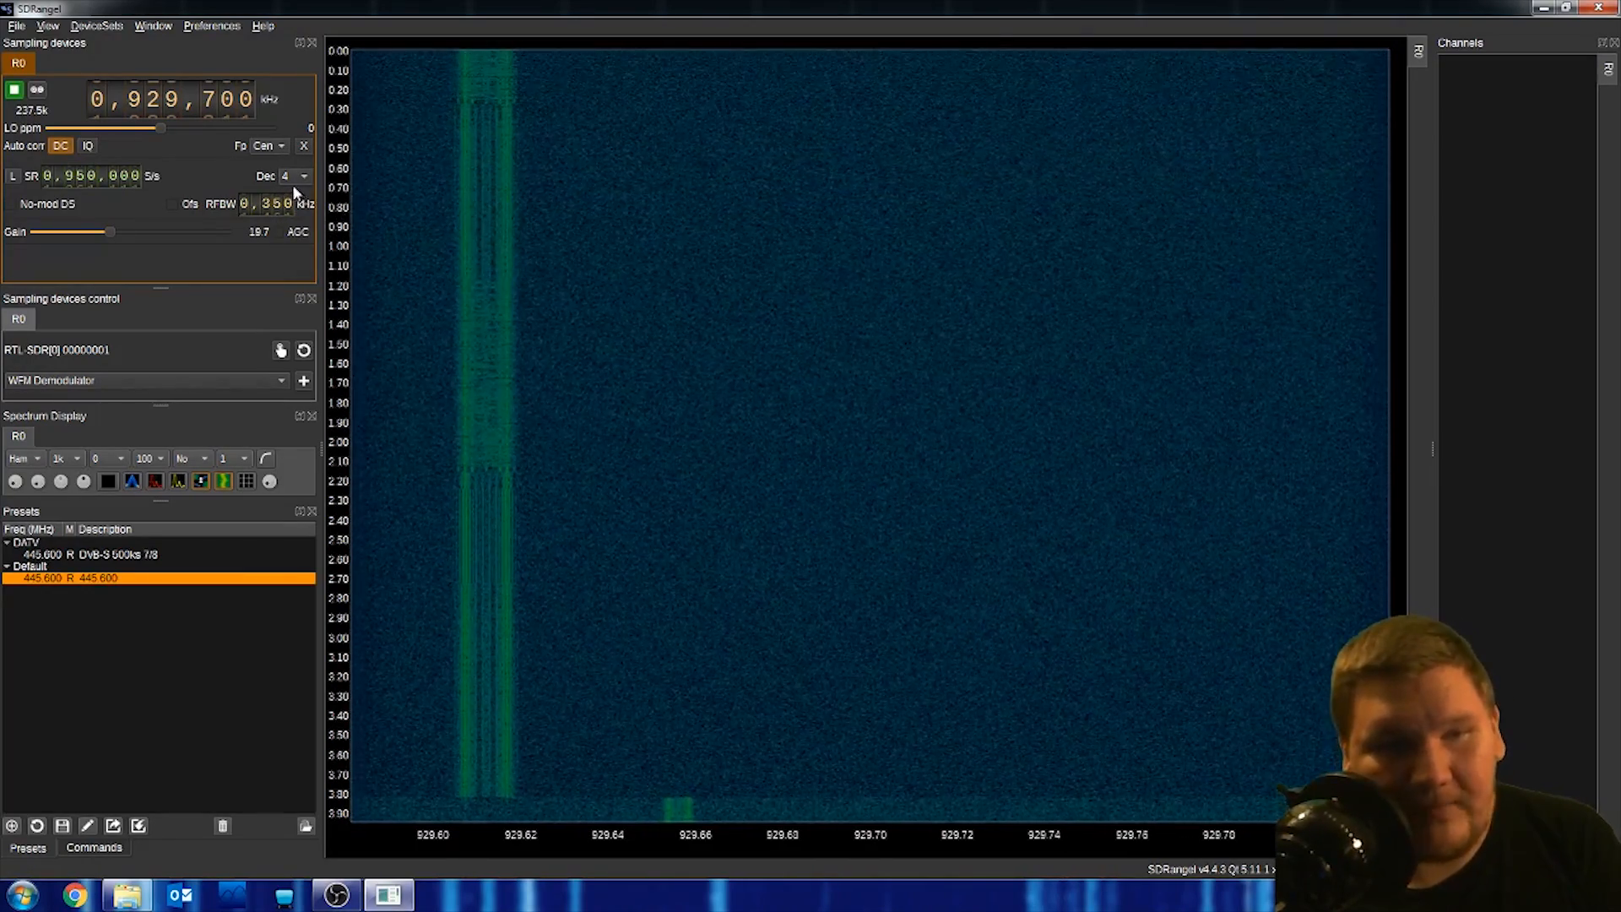
{"action": "left_click", "coordinate": [292, 216]}
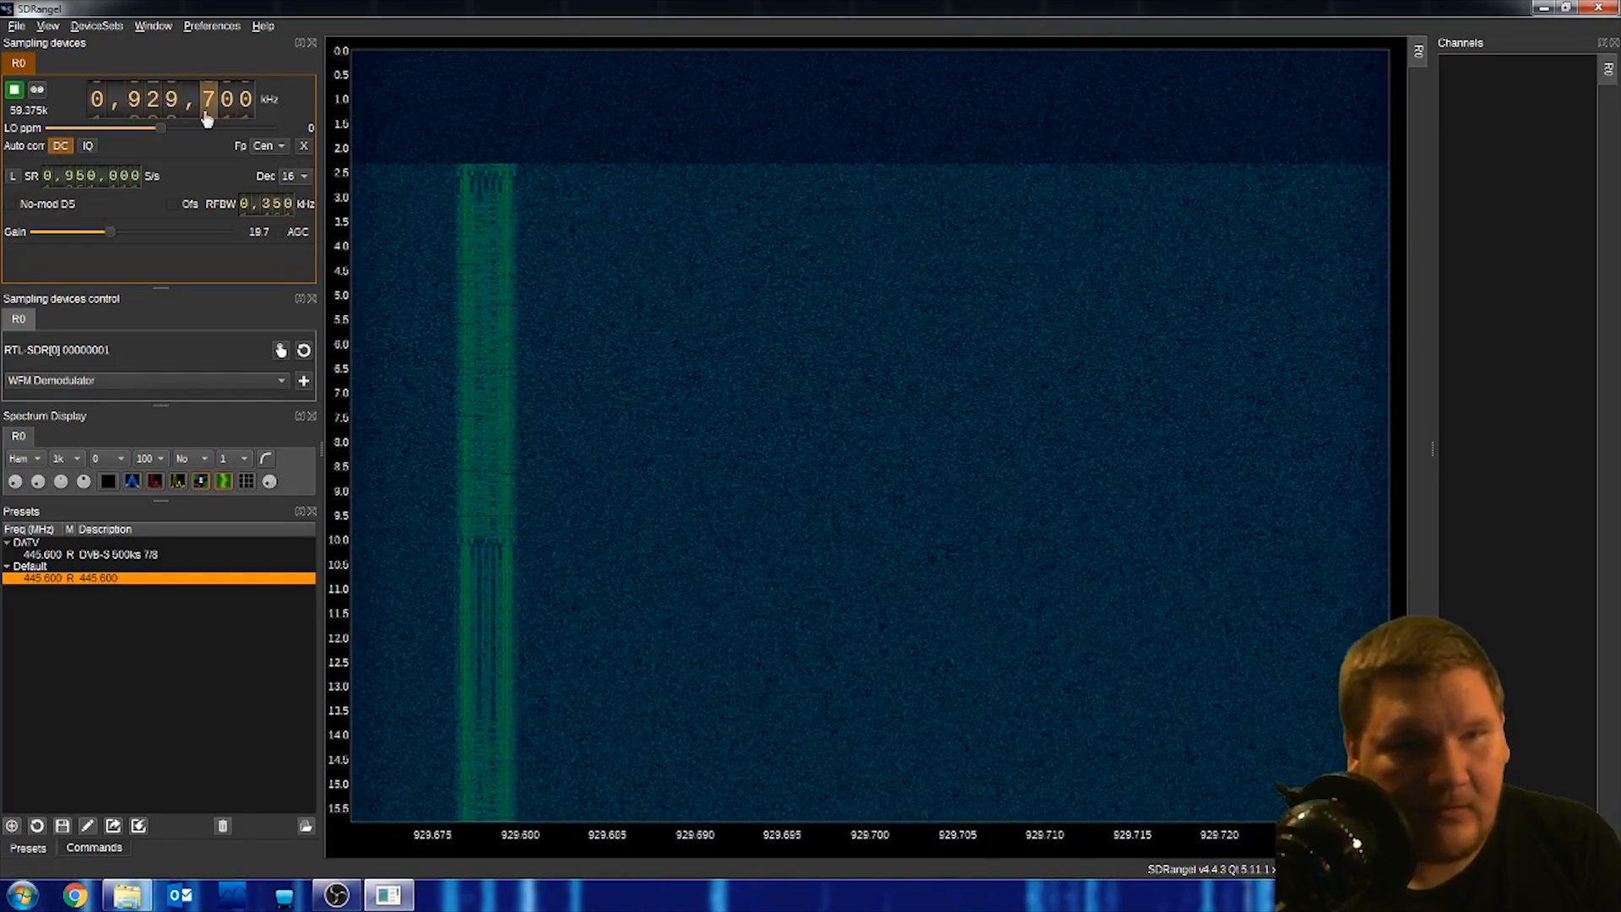
Retune the centre frequency to 929,610 kHz to bring the narrowband signal near the middle of the waterfall
{"action": "scroll", "coordinate": [228, 110], "scroll_direction": "down", "scroll_amount": 3}
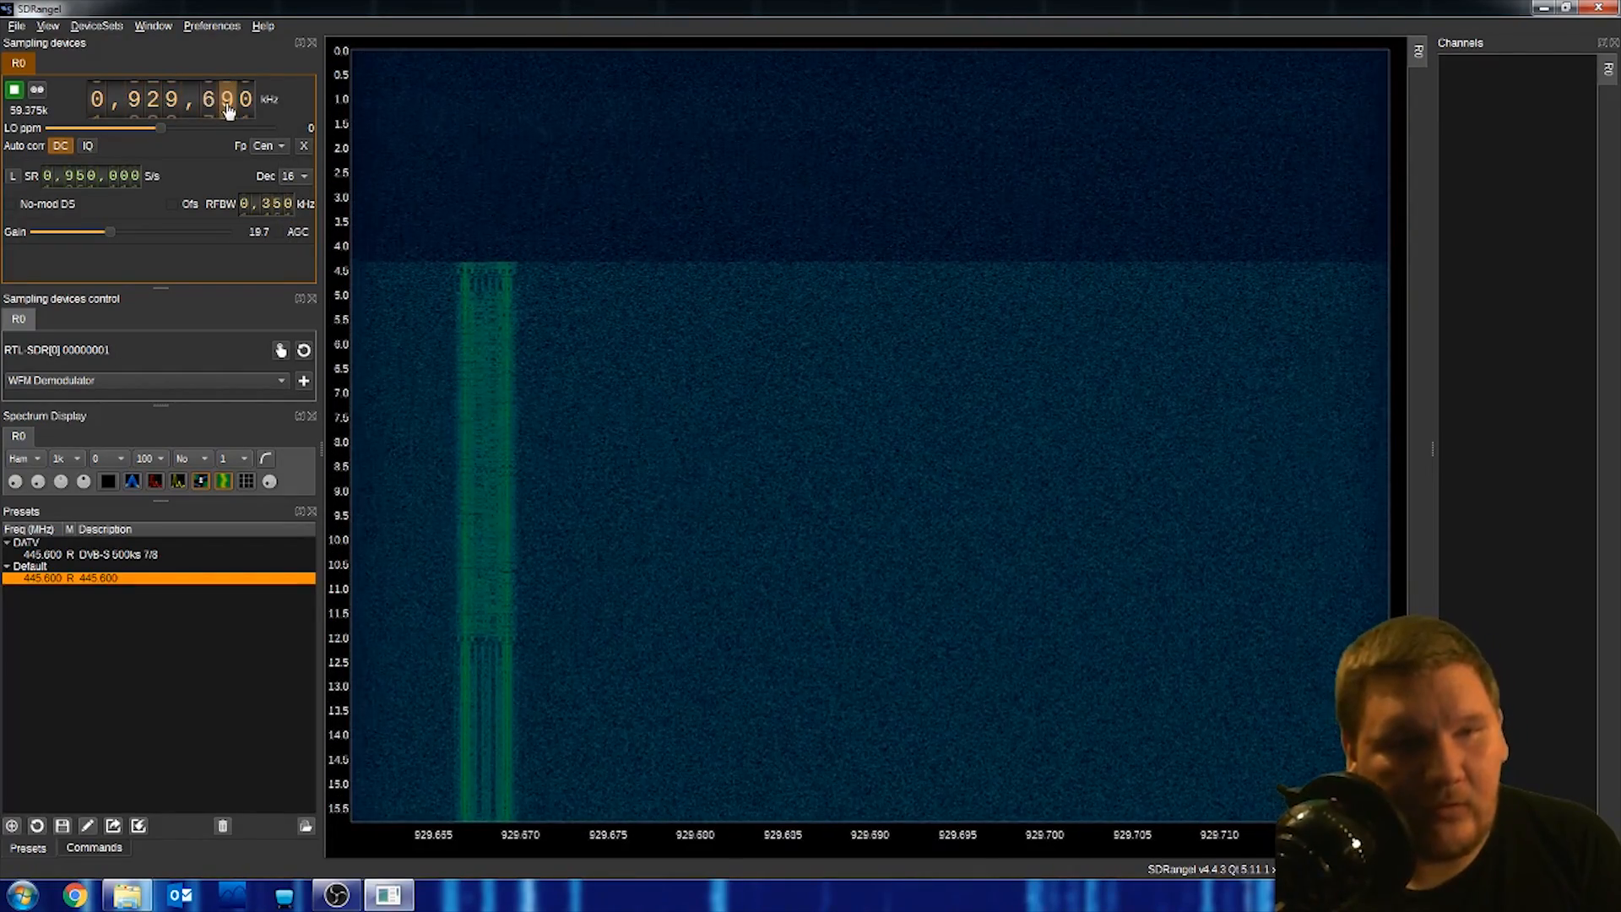
{"action": "scroll", "coordinate": [228, 110], "scroll_direction": "down", "scroll_amount": 3}
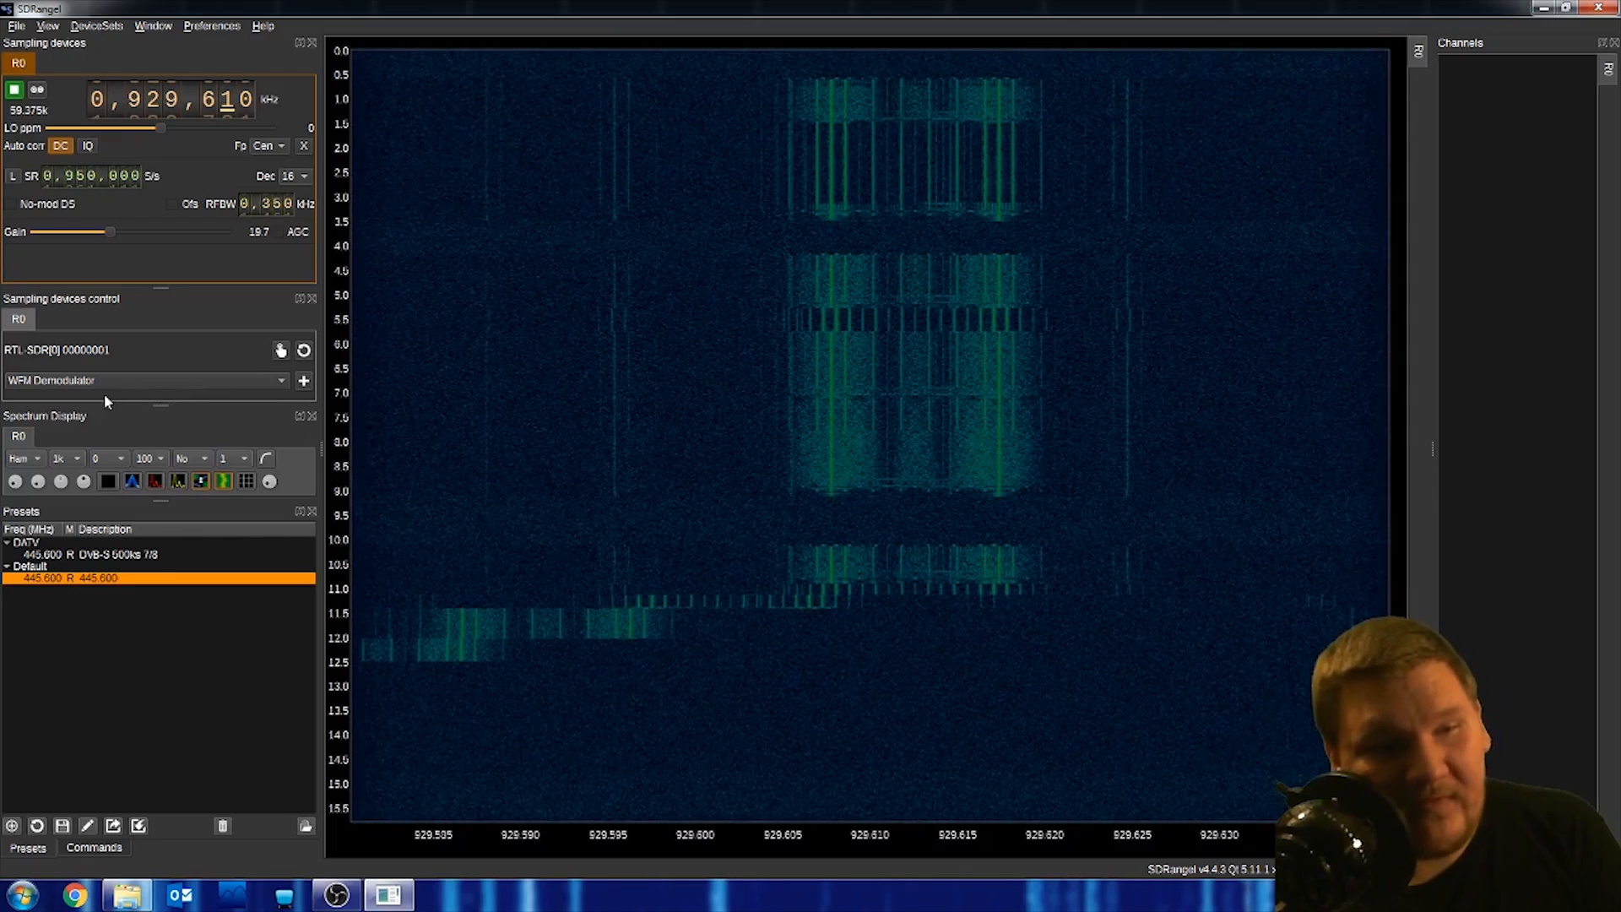
Add an NFM demodulator channel and shift it to a +2,560 Hz offset, centred on the narrowband signal
{"action": "left_click", "coordinate": [76, 381]}
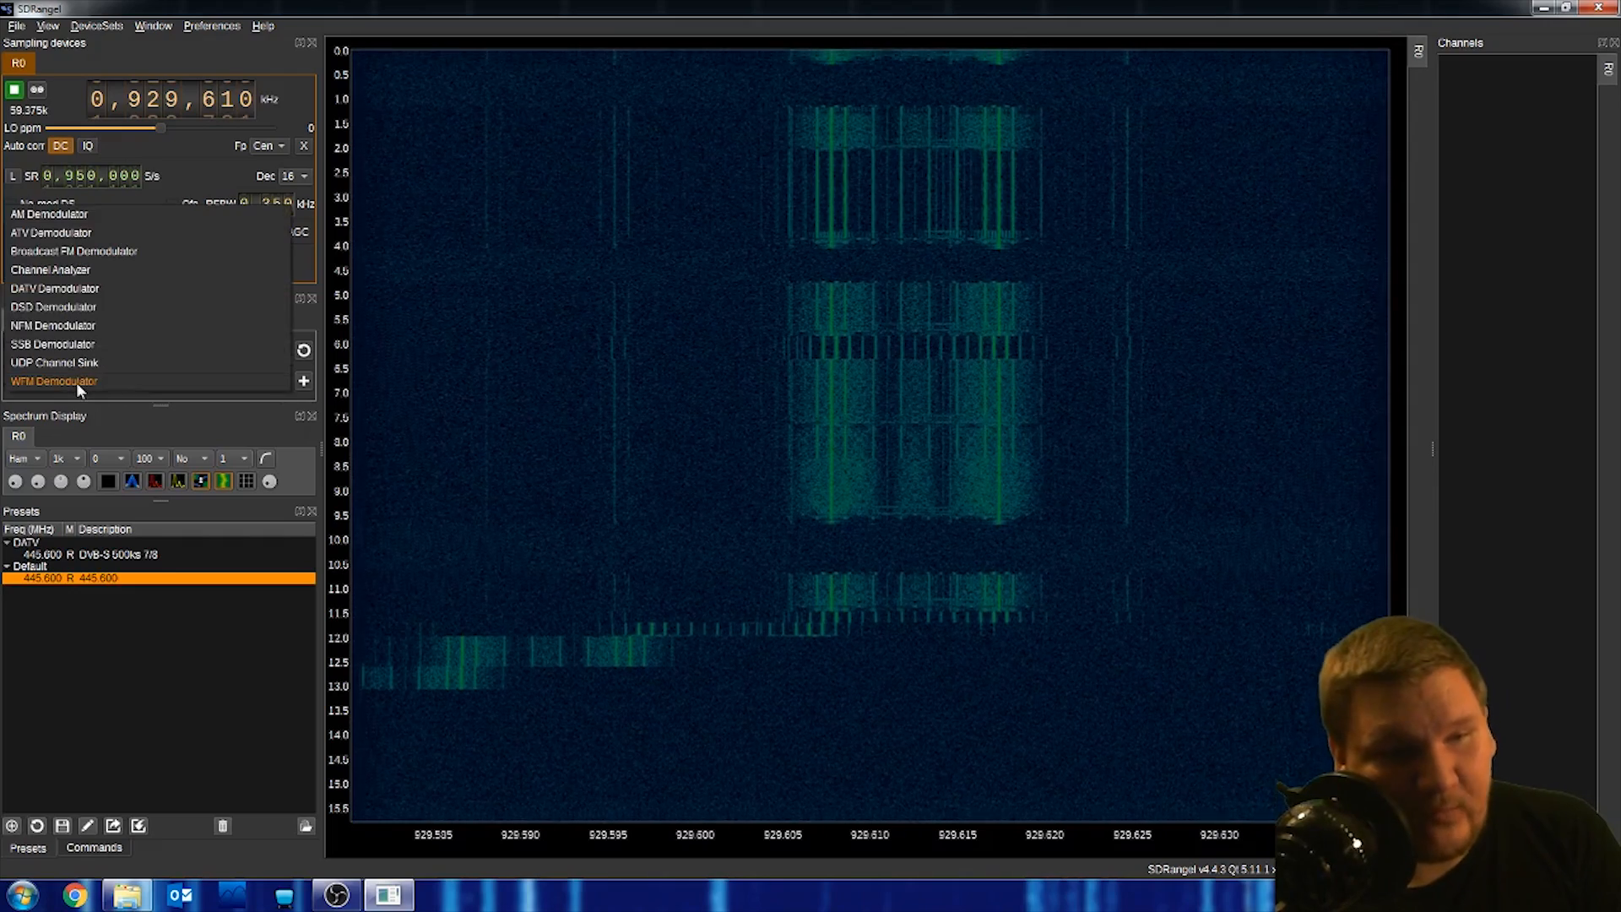
{"action": "left_click", "coordinate": [69, 327]}
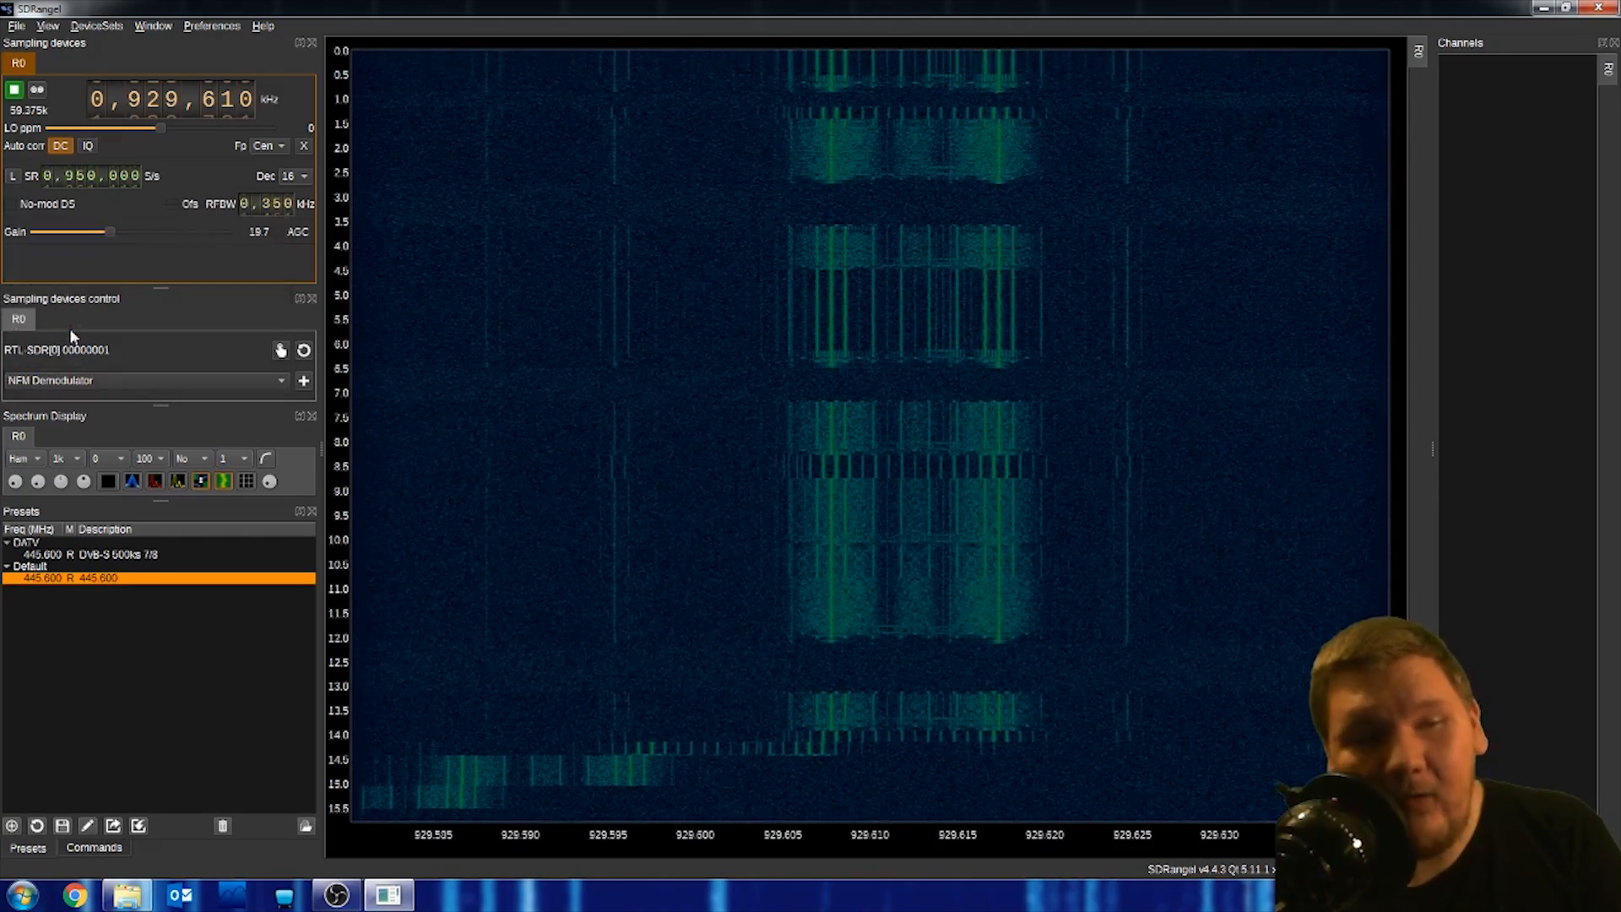
{"action": "left_click", "coordinate": [303, 381]}
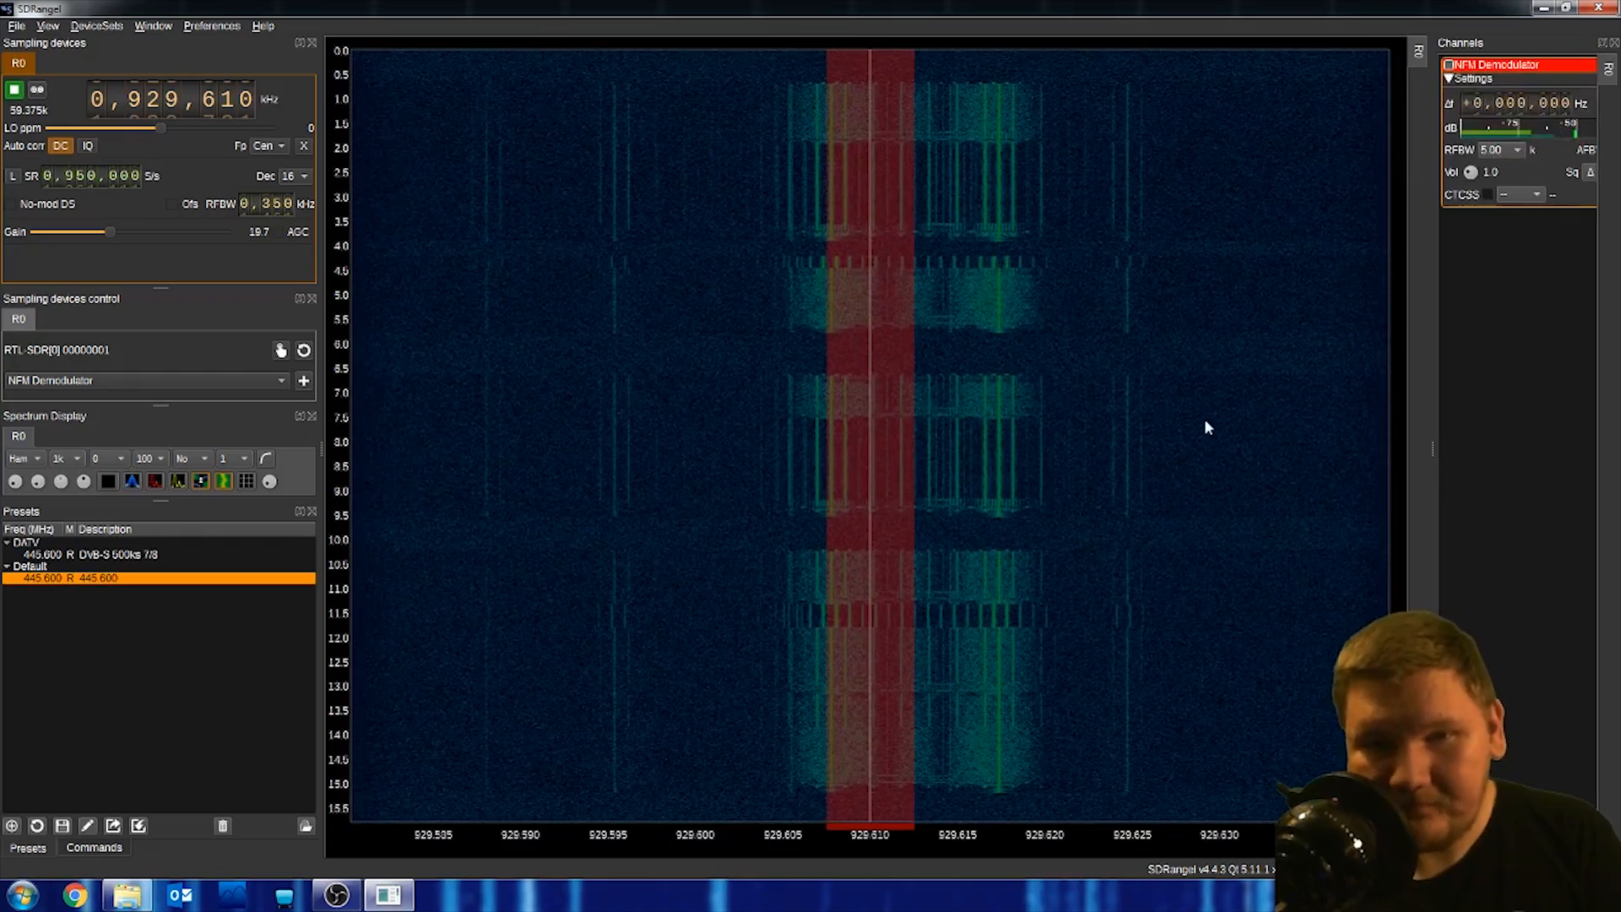
{"action": "left_click_drag", "start_coordinate": [869, 454], "coordinate": [912, 456]}
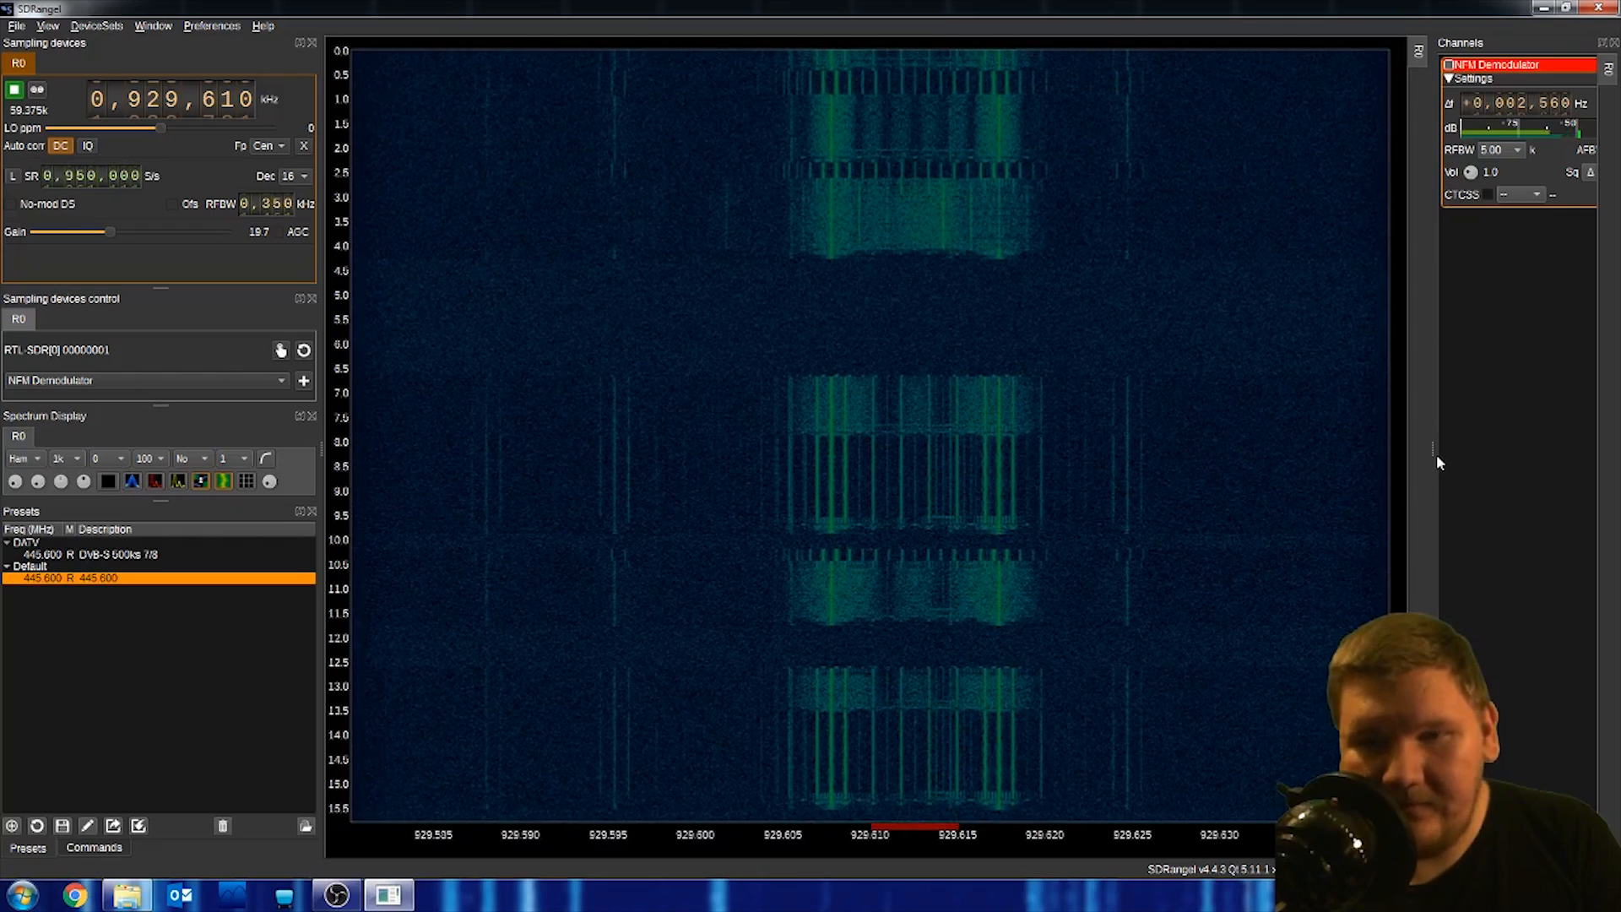
Widen the channel area to reveal all NFM demodulator settings and lower the channel's volume to 0.5
{"action": "left_click_drag", "start_coordinate": [1434, 453], "coordinate": [1156, 440]}
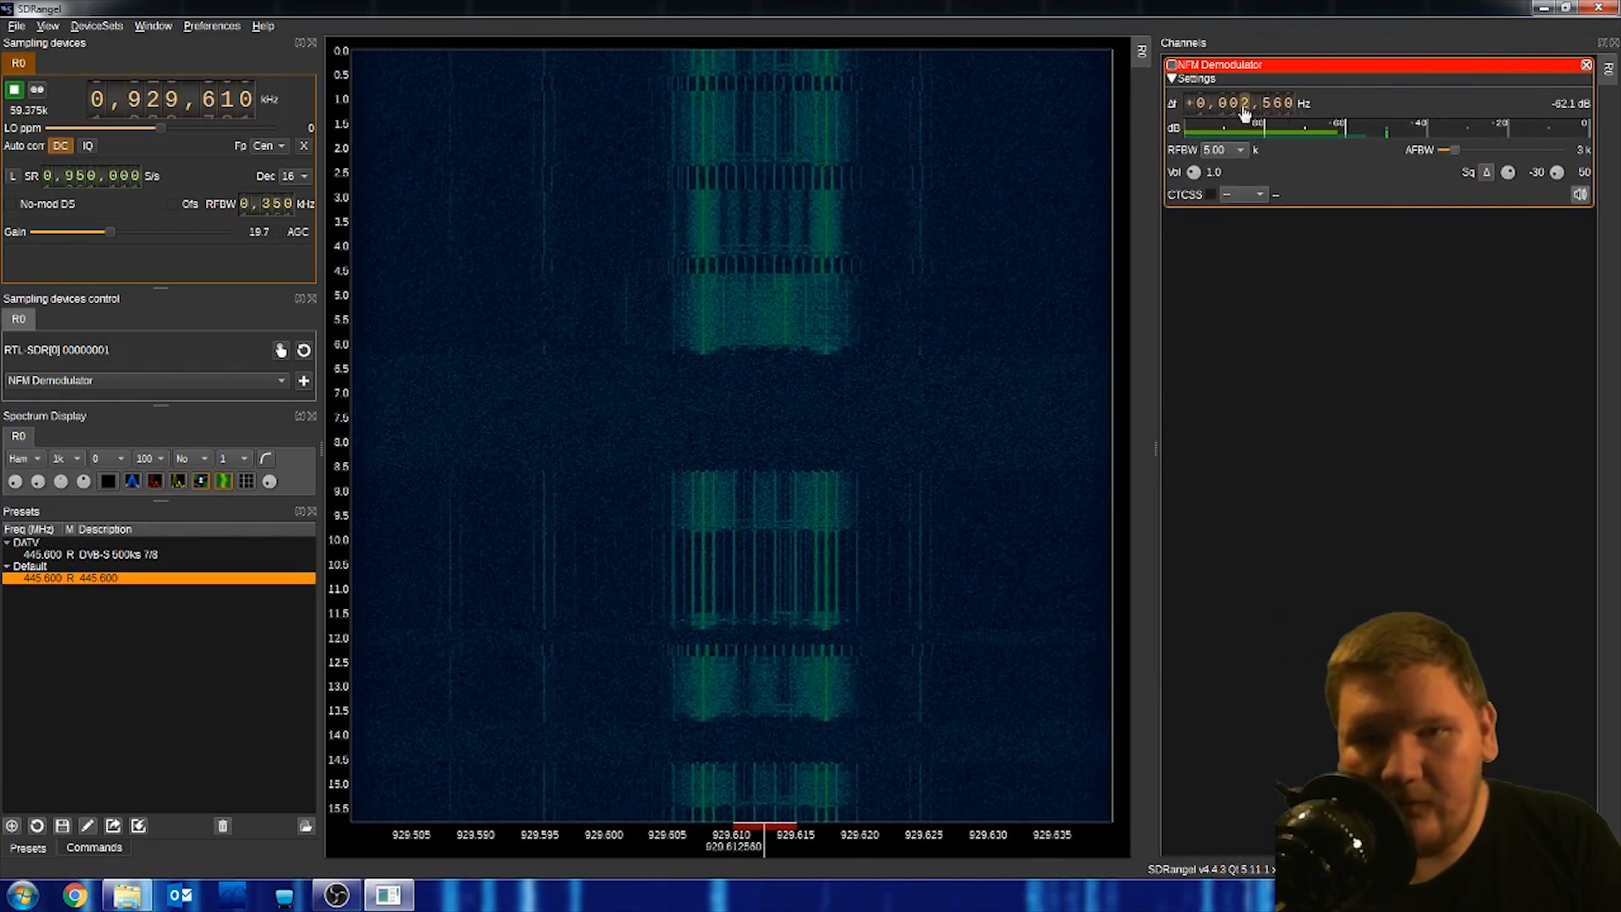
{"action": "scroll", "coordinate": [1192, 176], "scroll_direction": "down", "scroll_amount": 9}
{"action": "scroll", "coordinate": [1193, 174], "scroll_direction": "up", "scroll_amount": 4}
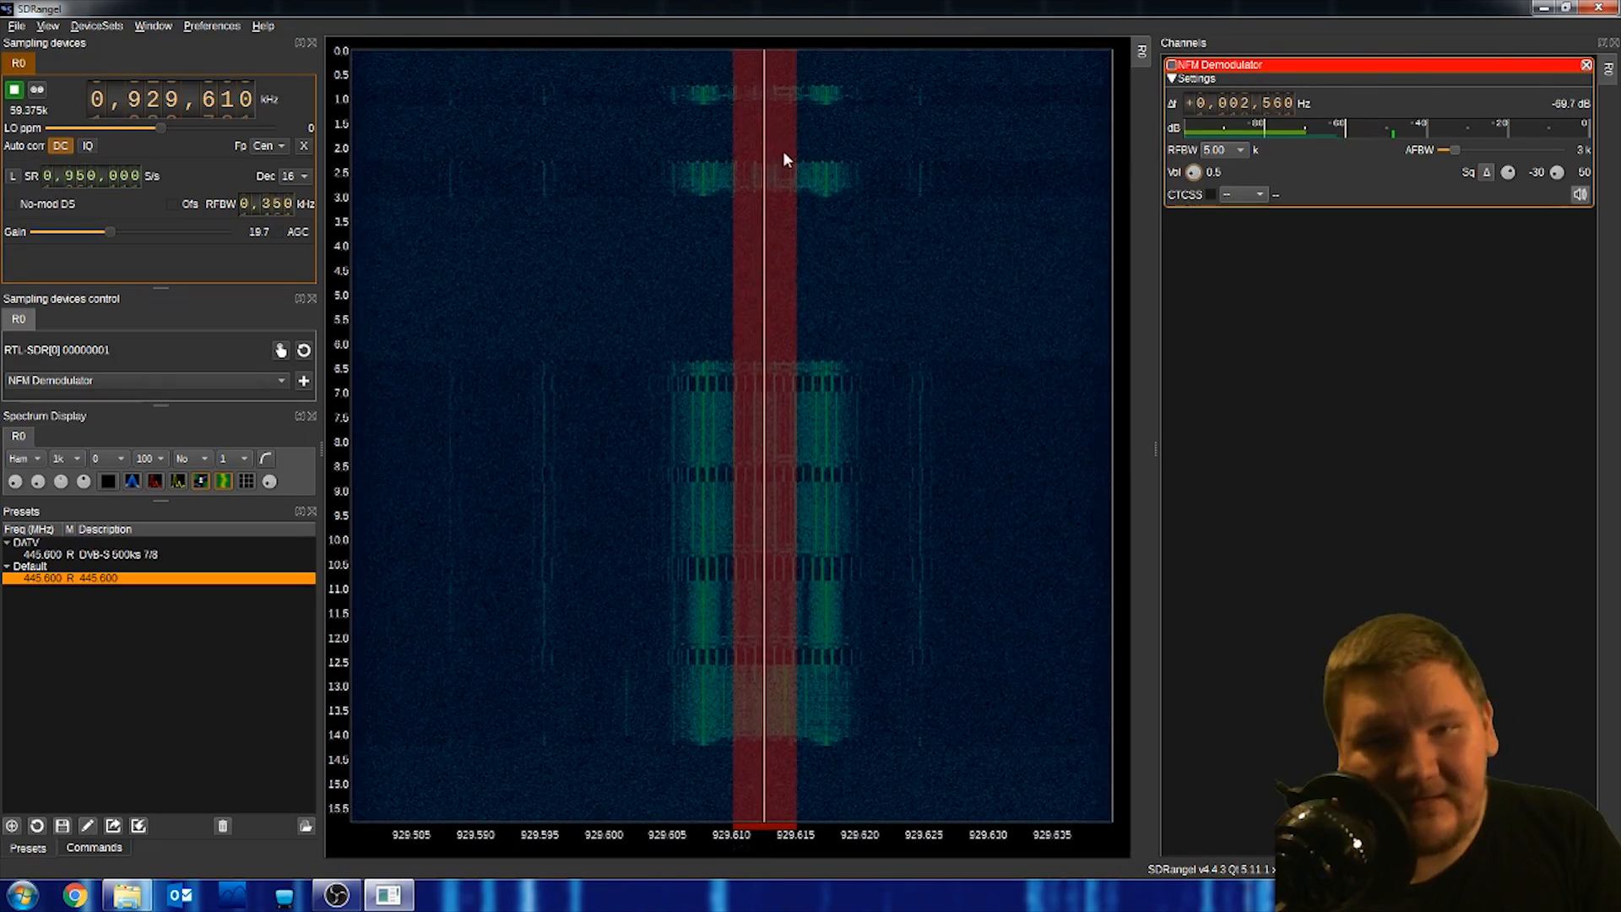
Set the NFM demodulator's RF bandwidth to 12.50 kHz, and widen it to 15.00 kHz to cover the whole signal
{"action": "left_click", "coordinate": [1225, 150]}
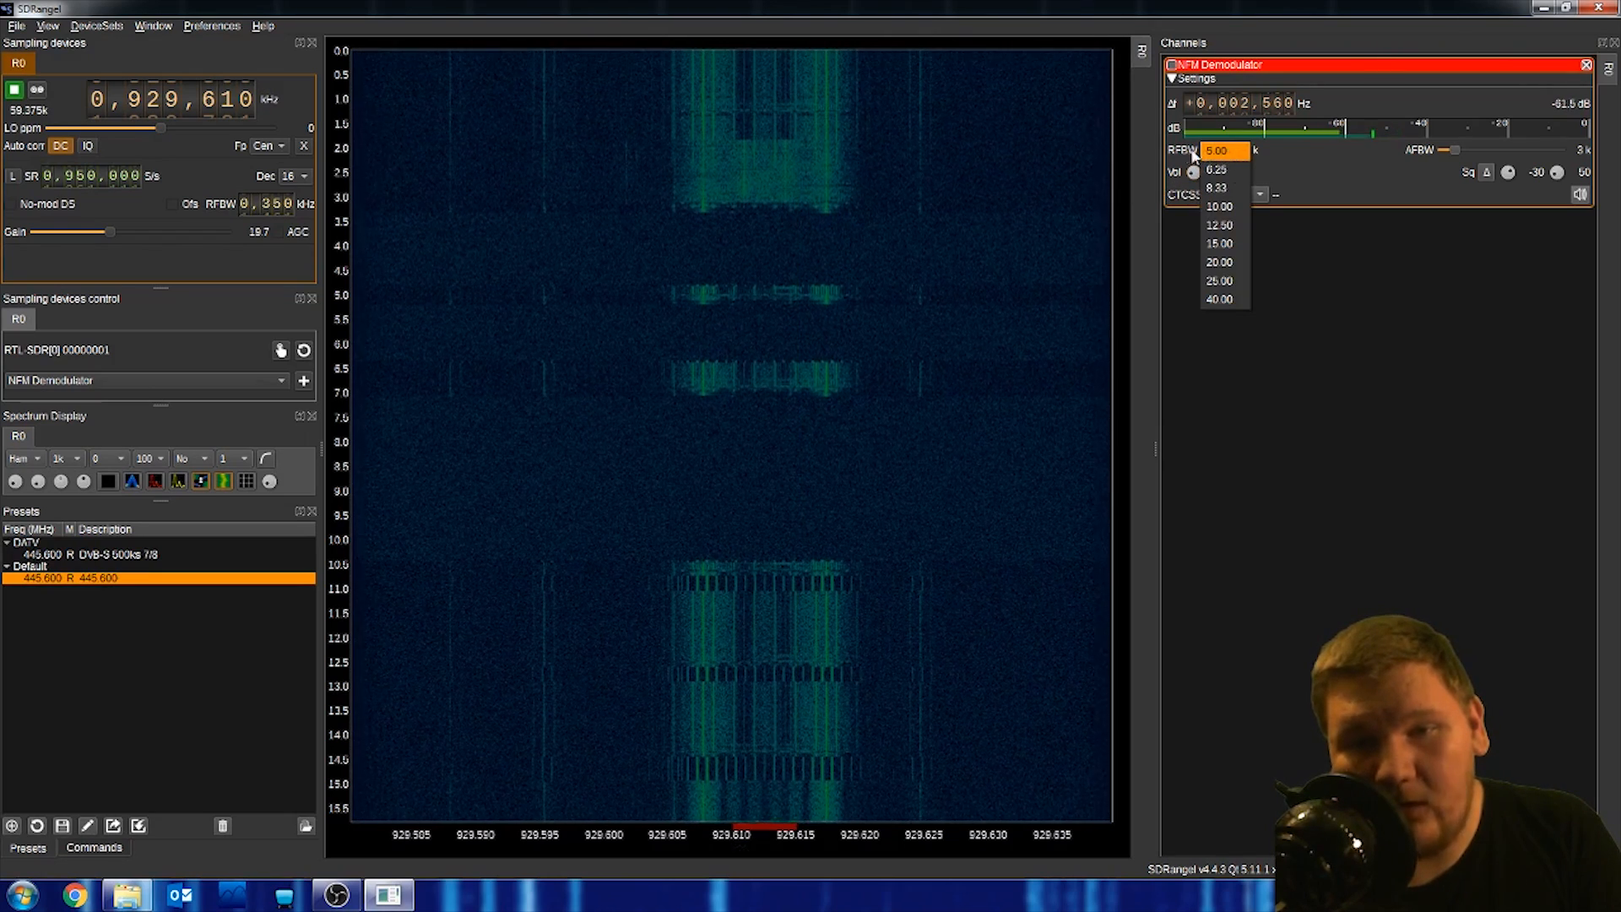
{"action": "left_click", "coordinate": [1221, 225]}
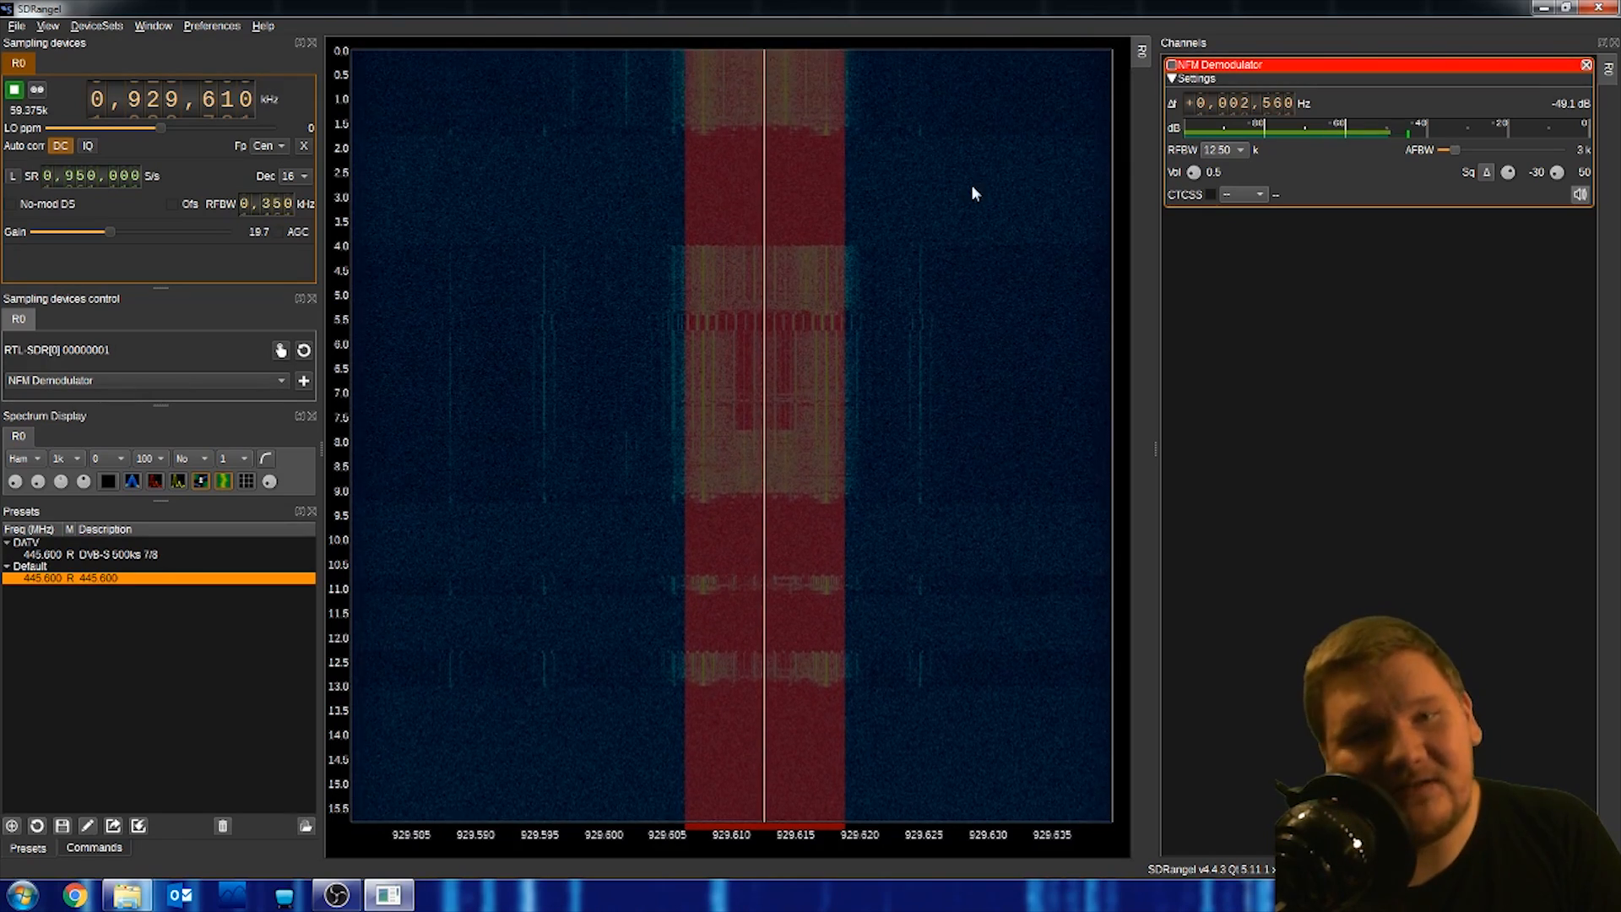
{"action": "left_click", "coordinate": [1222, 149]}
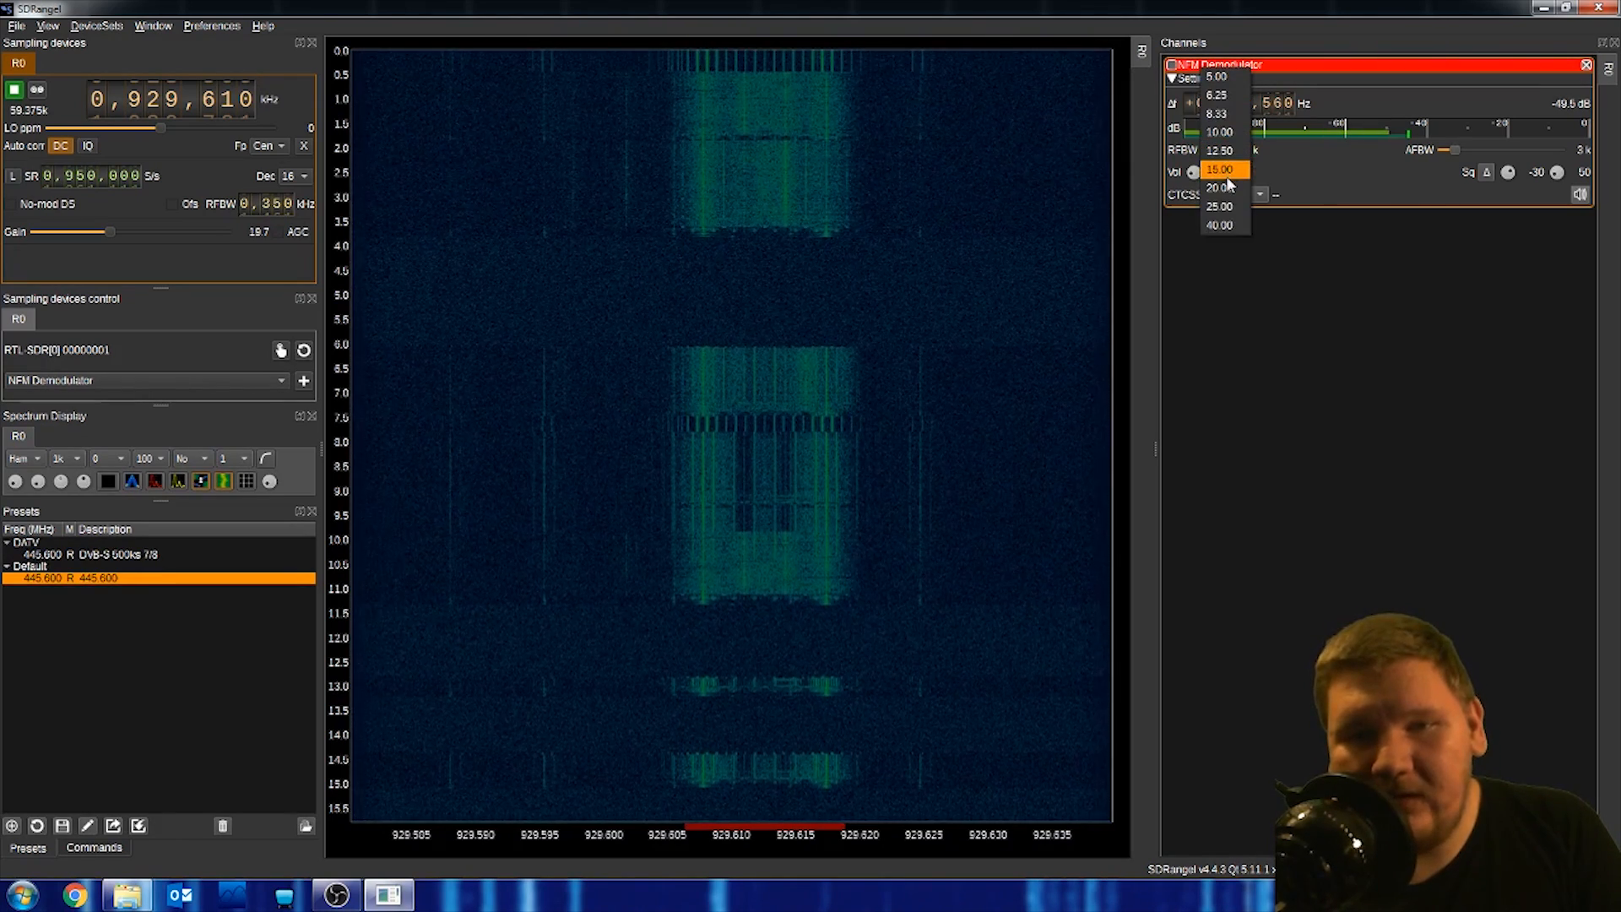
{"action": "left_click", "coordinate": [1224, 171]}
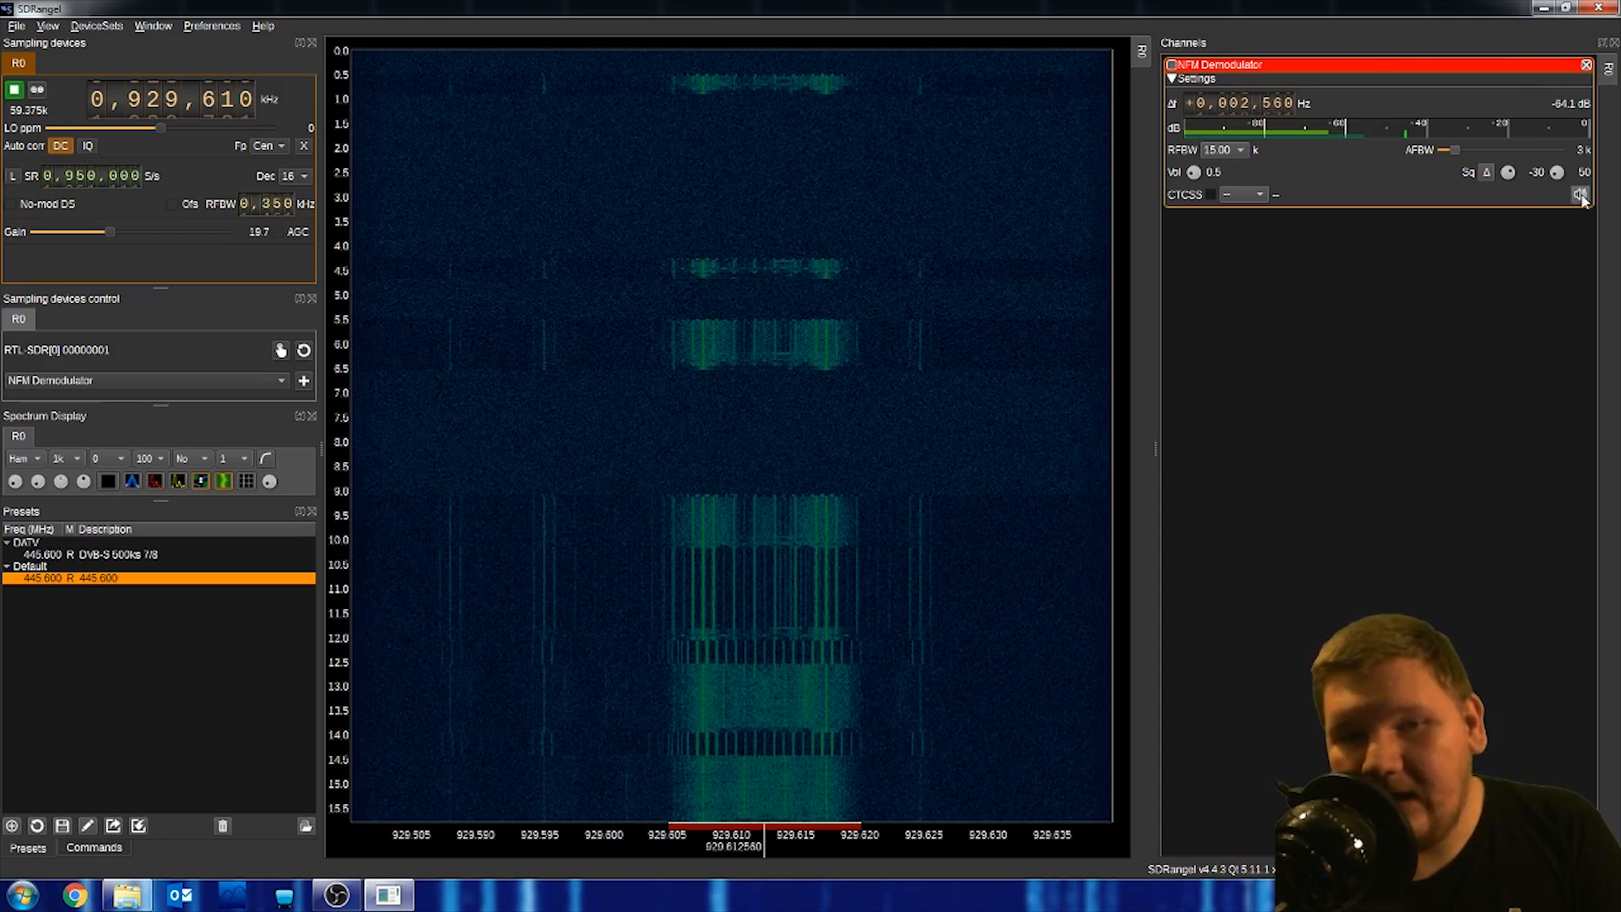
Try the NFM demodulator's delta squelch and switch it back off, lower the squelch threshold to -100, and raise it to -28
{"action": "left_click", "coordinate": [1487, 174]}
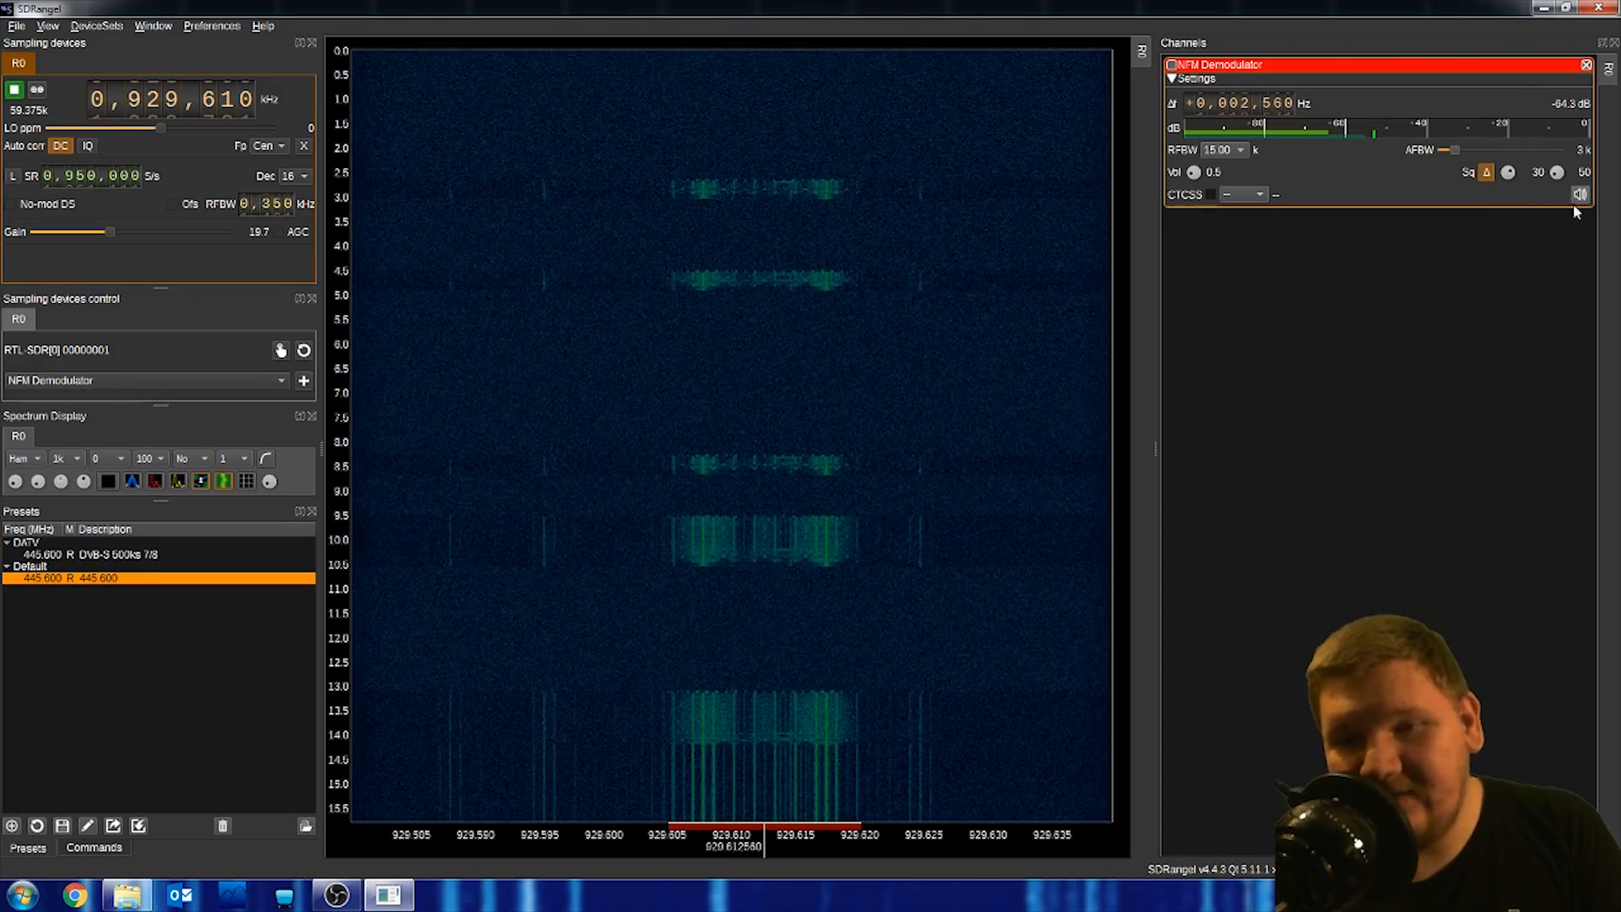
{"action": "left_click", "coordinate": [1489, 173]}
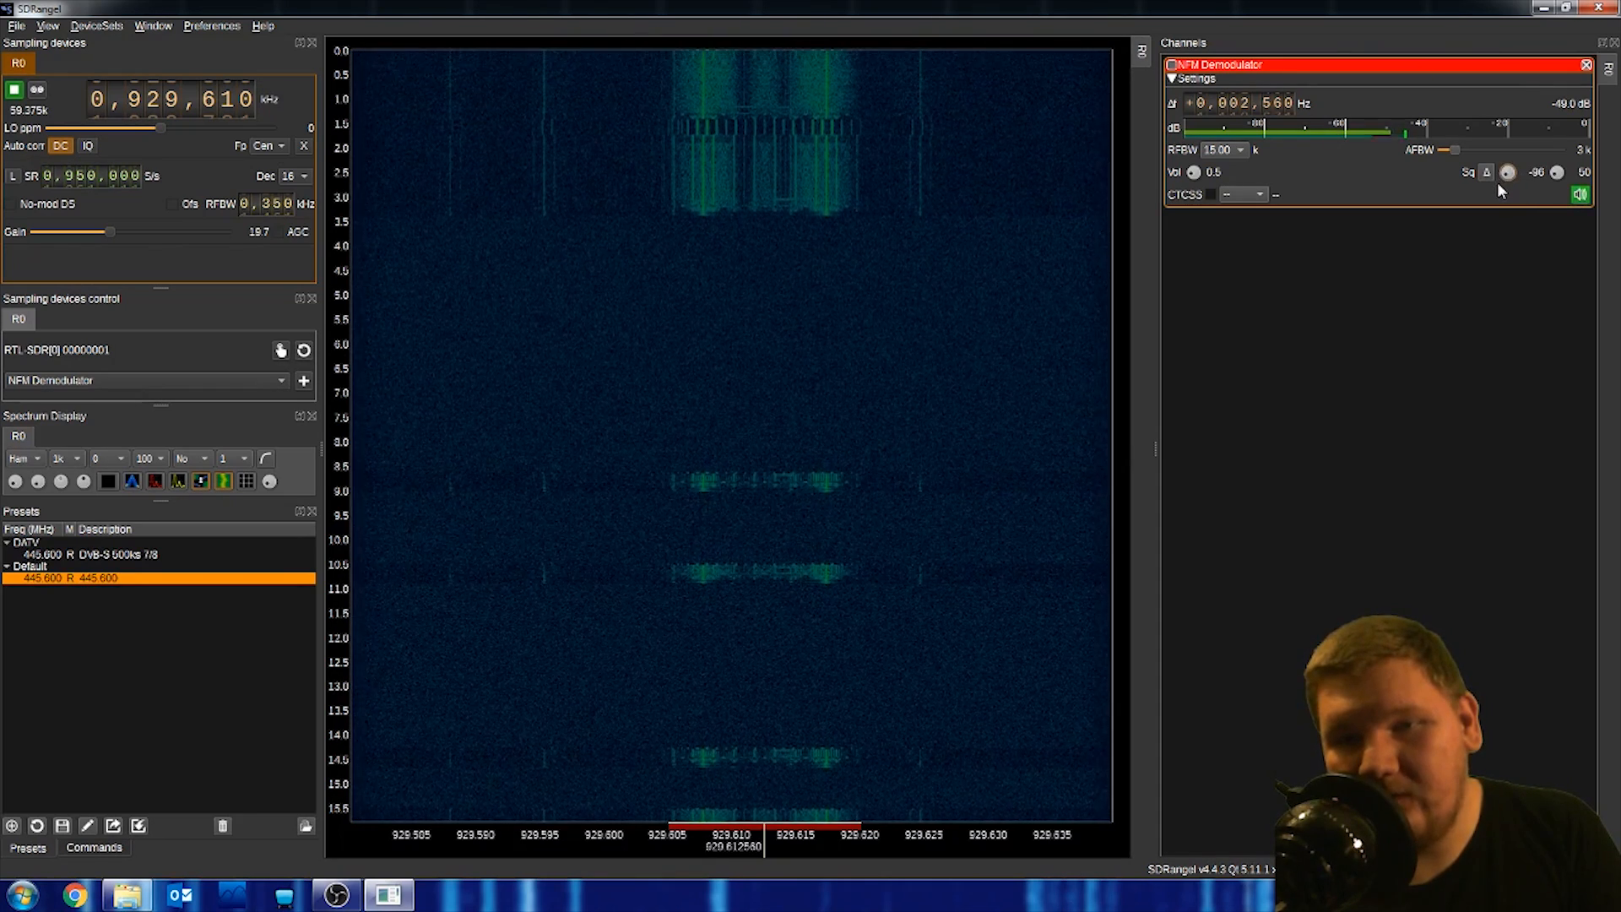
{"action": "left_click_drag", "start_coordinate": [1500, 187], "coordinate": [1500, 188]}
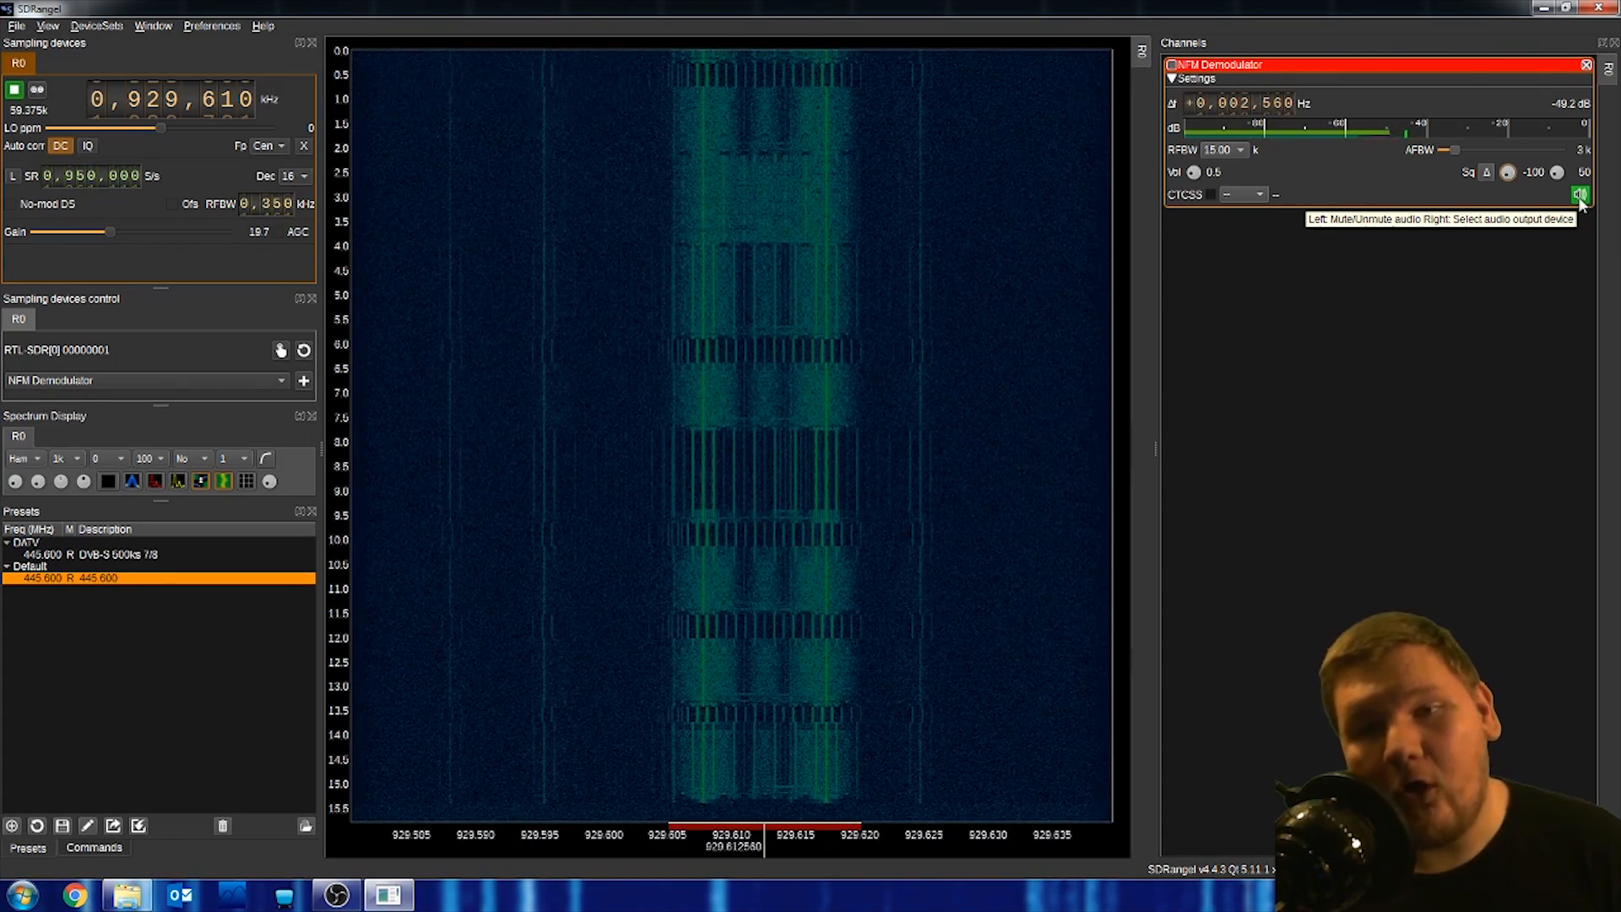
{"action": "left_click_drag", "start_coordinate": [1508, 174], "coordinate": [1521, 169]}
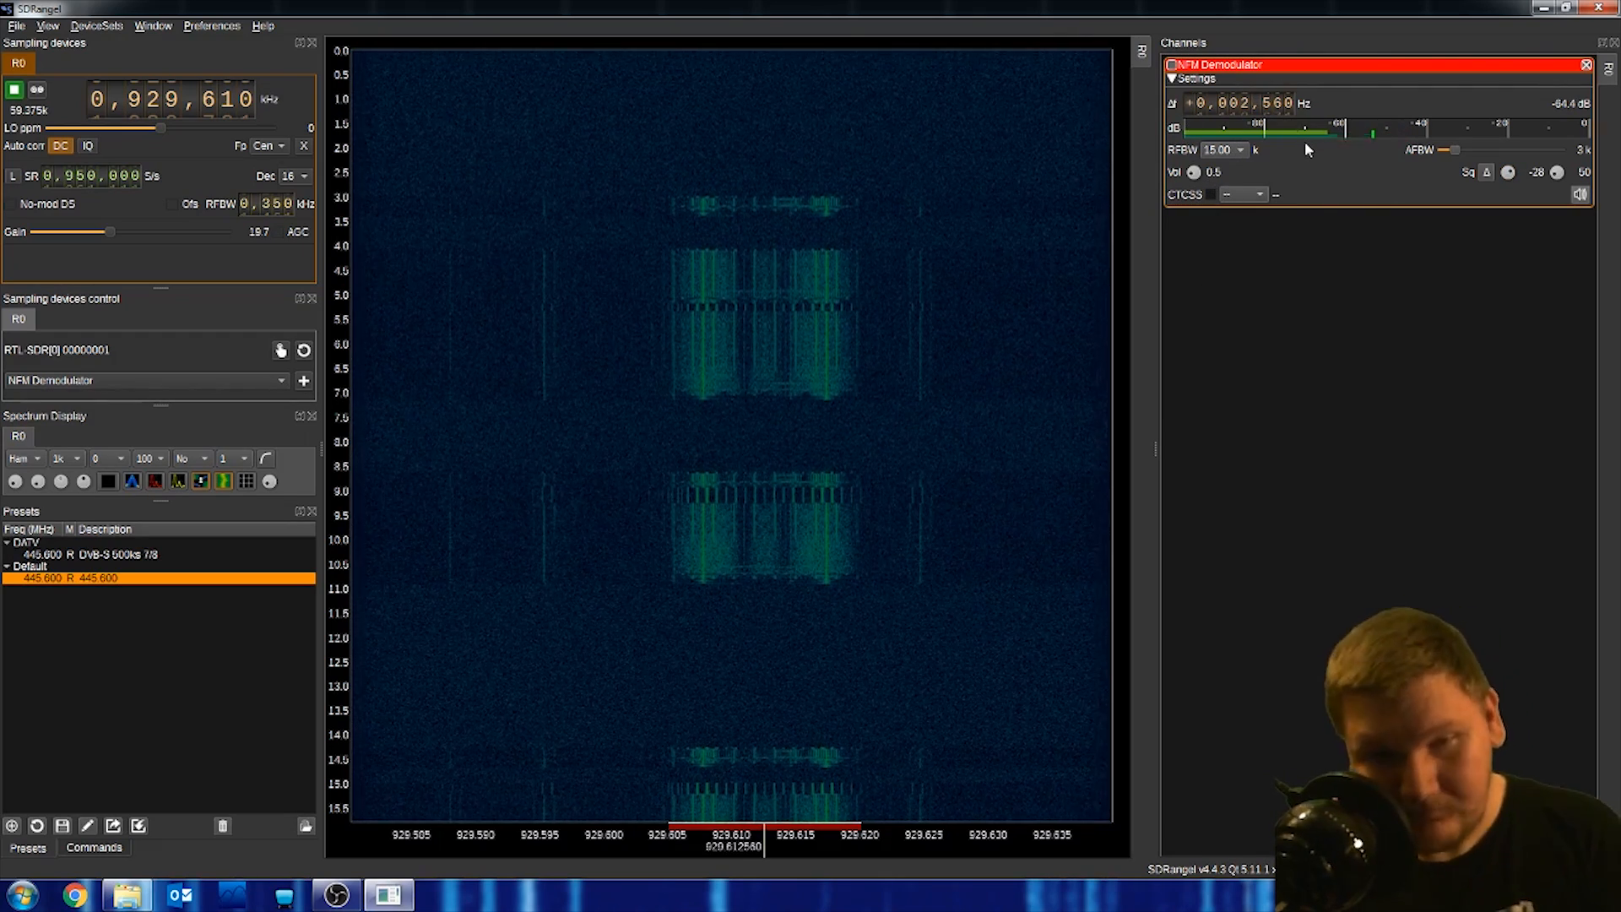
Enable CTCSS on the NFM demodulator, look through the available tone frequencies, and switch CTCSS back off
{"action": "left_click", "coordinate": [1211, 198]}
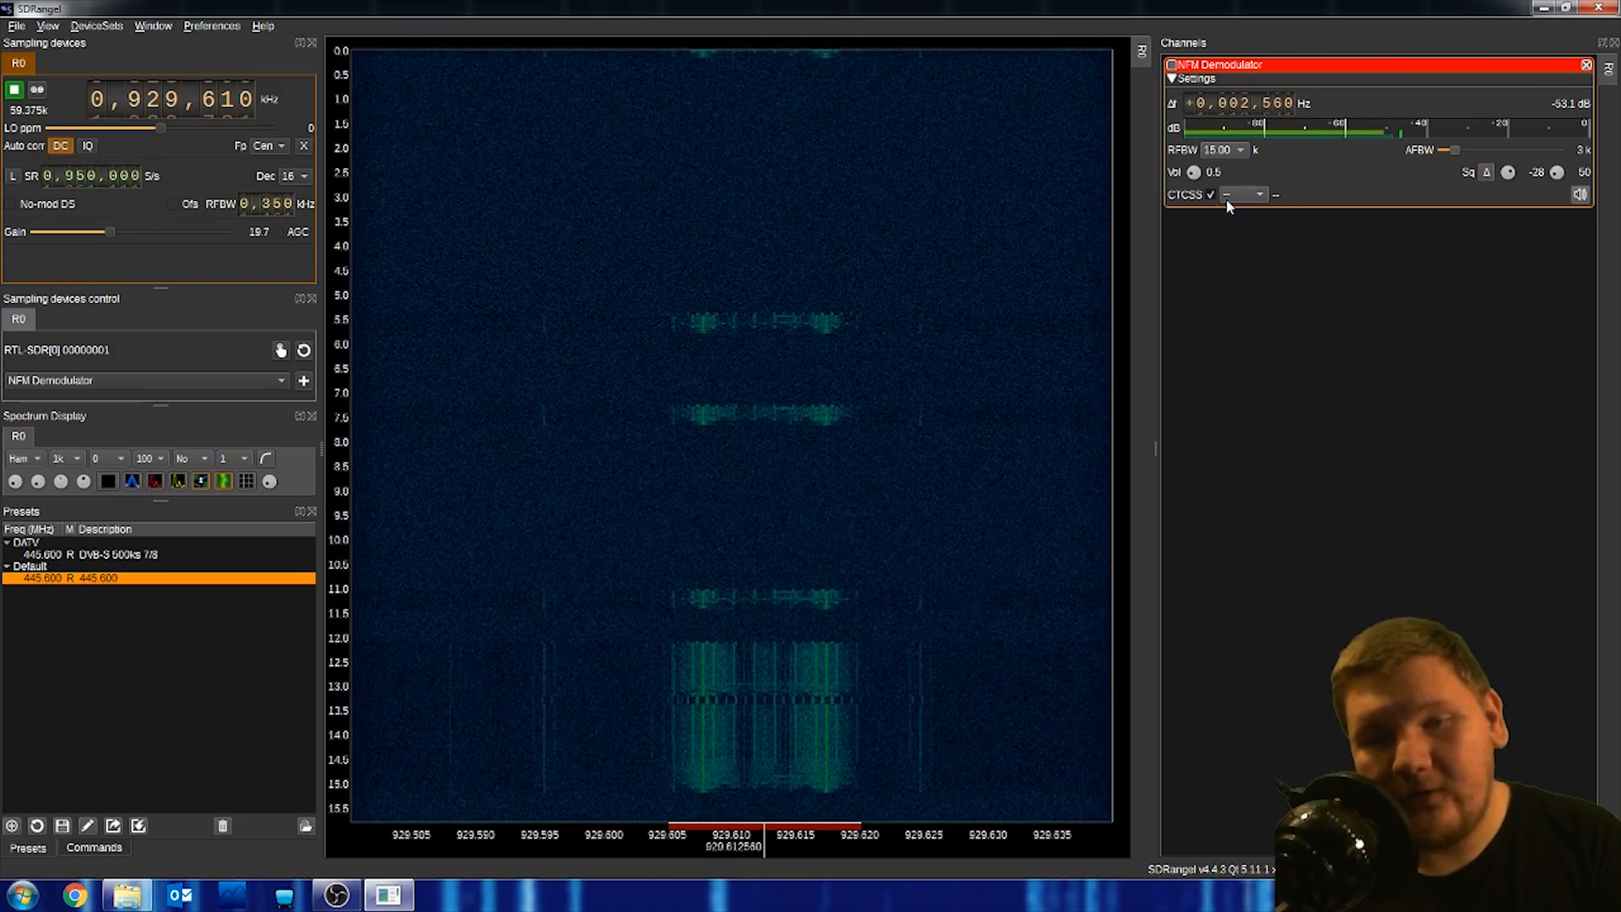
{"action": "left_click", "coordinate": [1237, 196]}
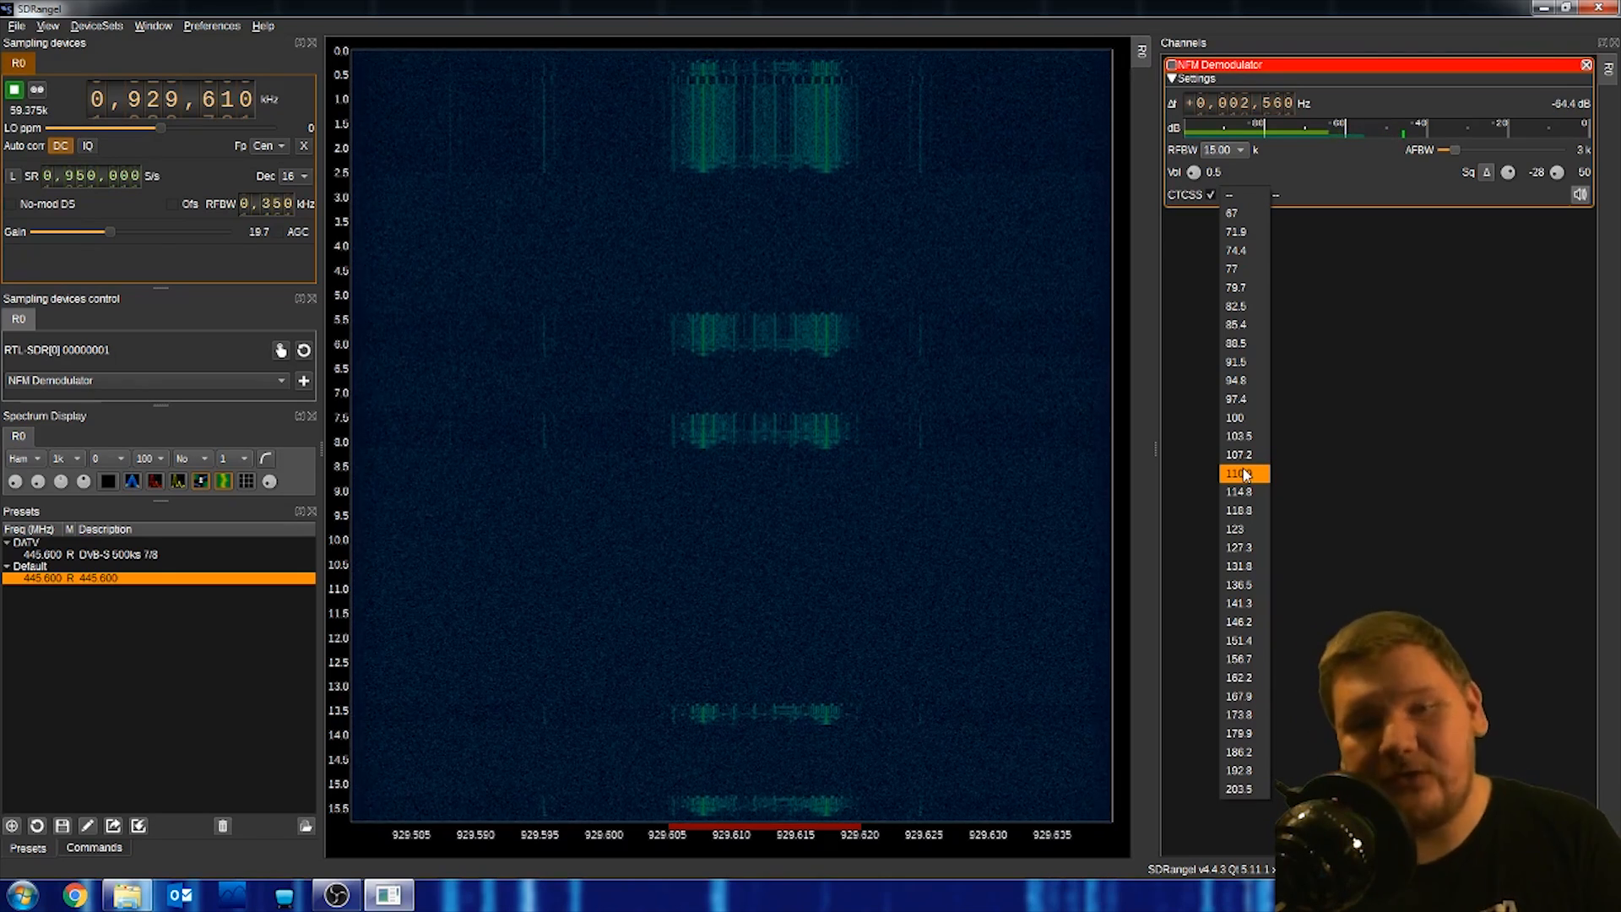
{"action": "left_click", "coordinate": [1229, 197]}
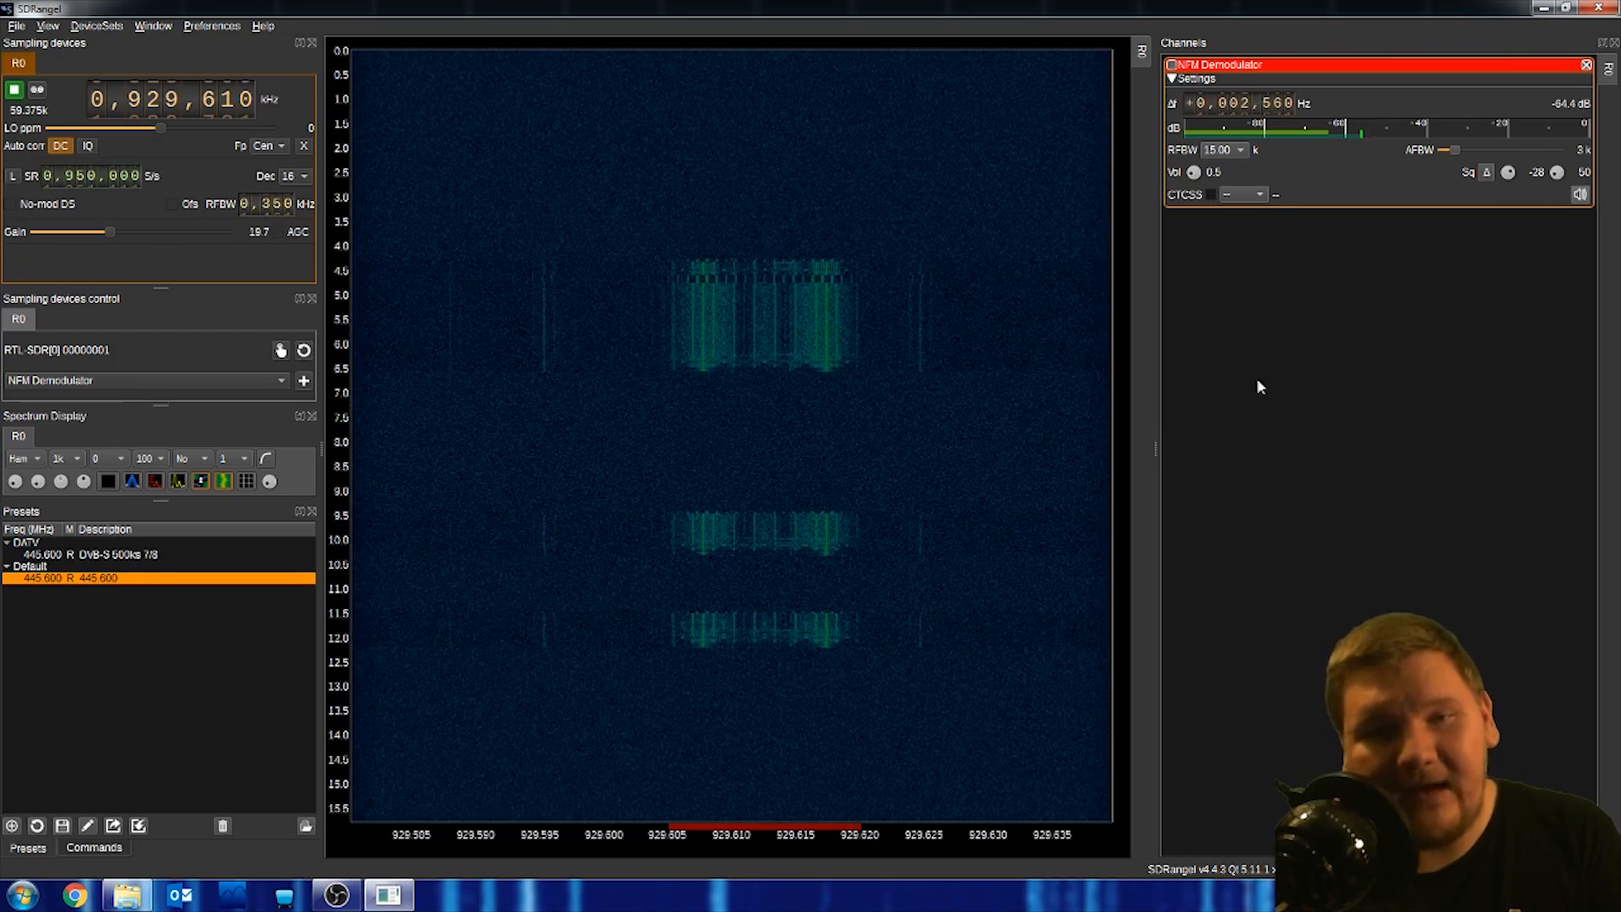